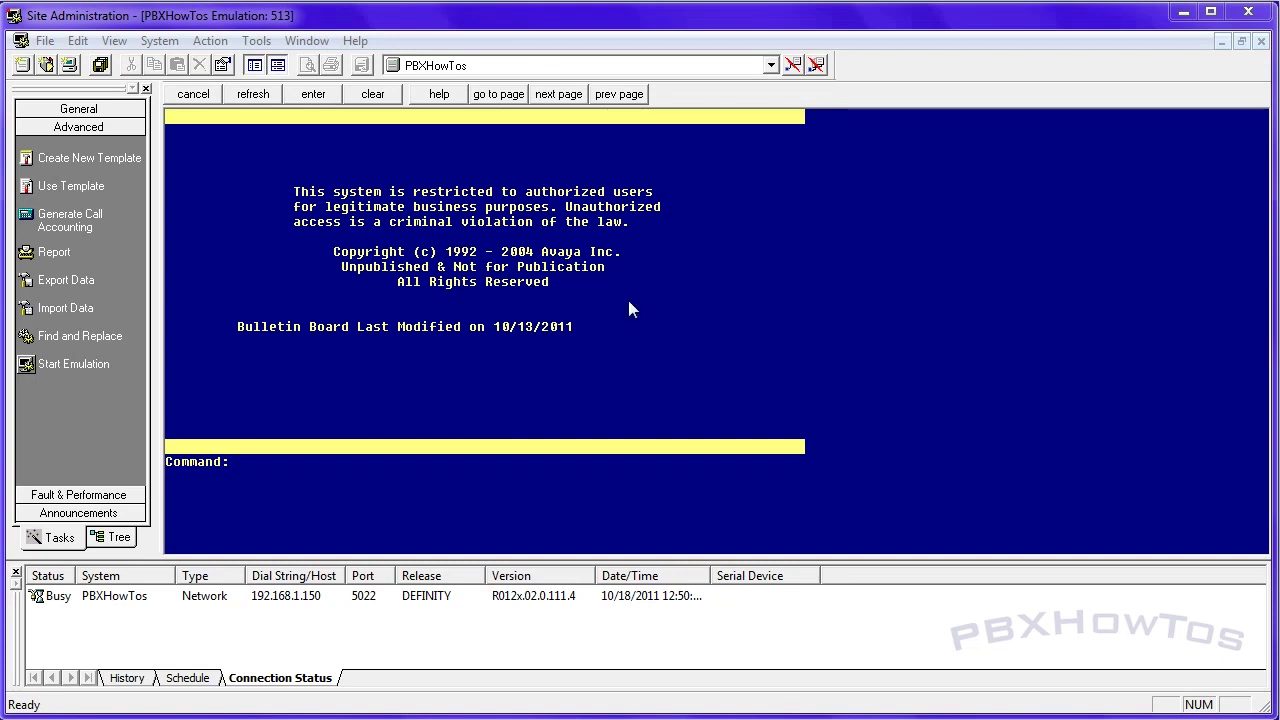
Run a maintenance test on board 001v2
type("test bo")
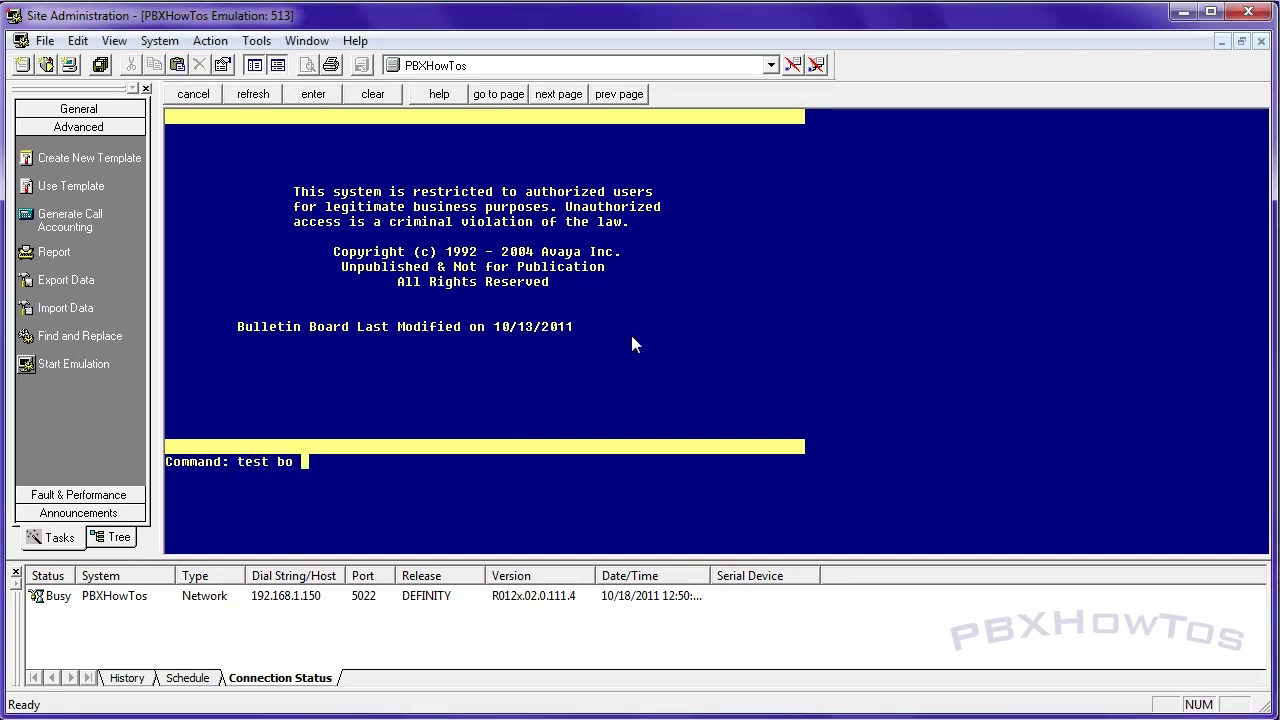
type("ard 001v2")
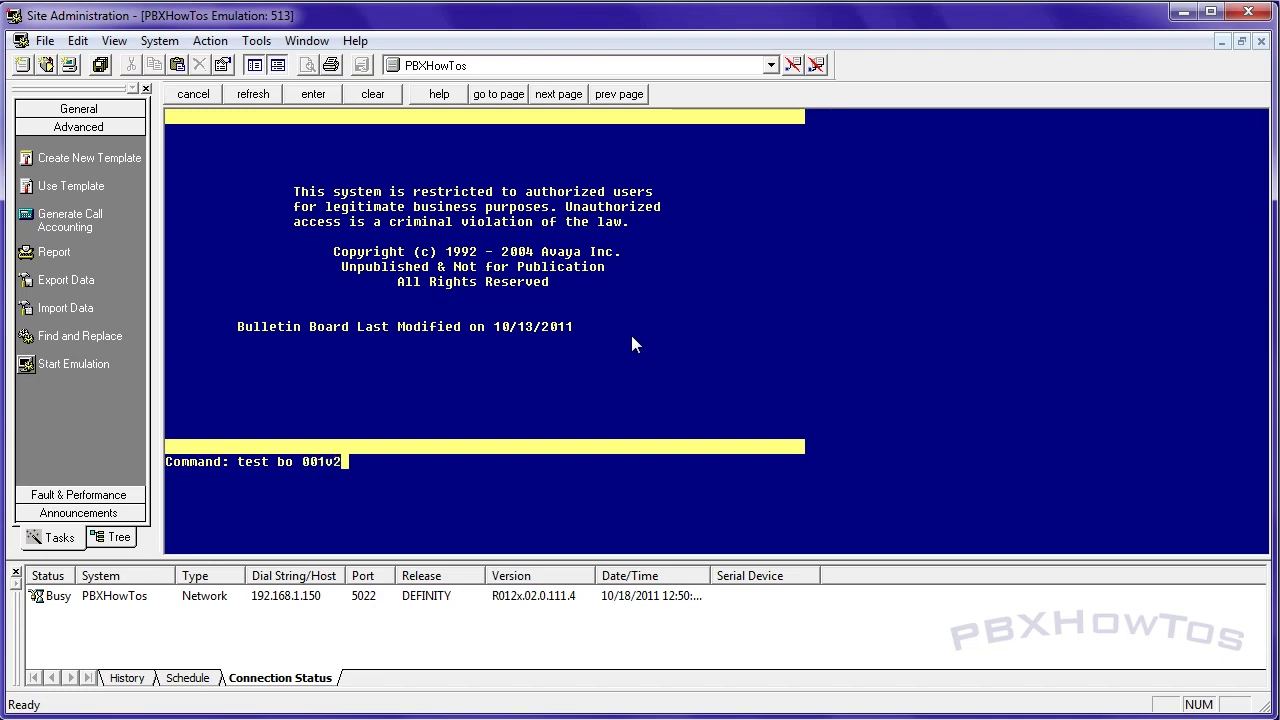
key("Return")
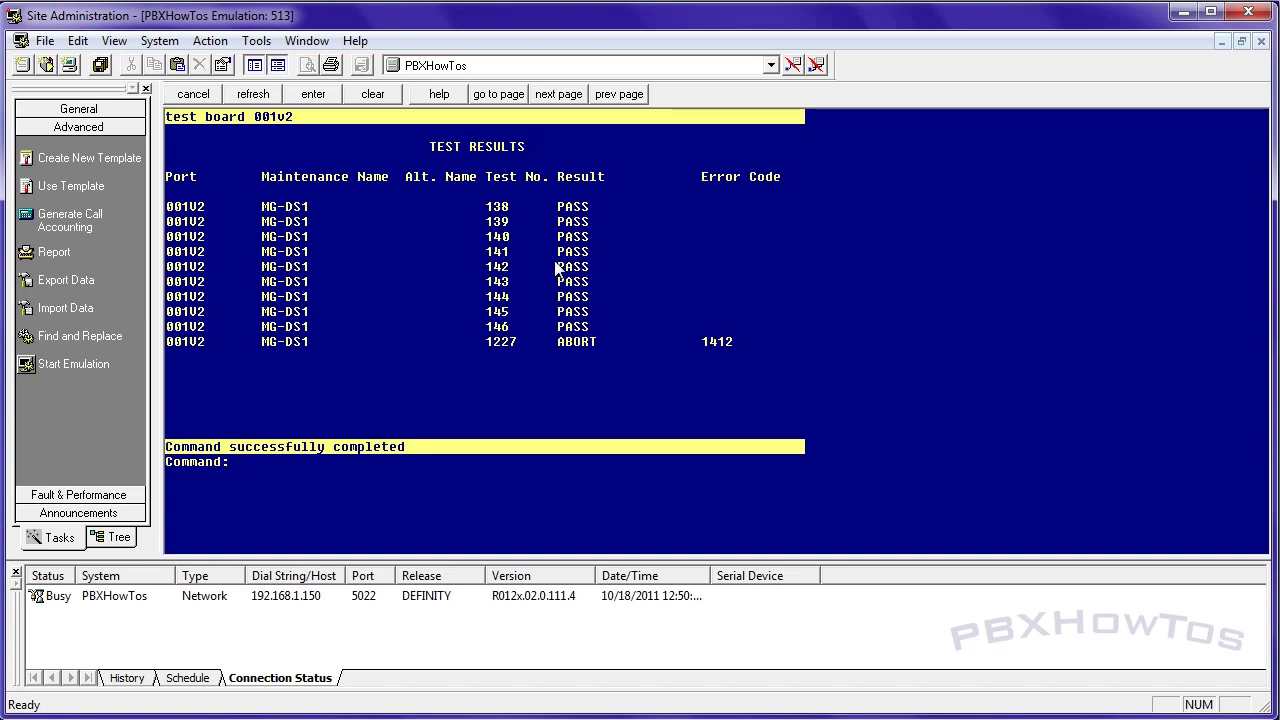
Add signaling group 1 with Primary D-Channel 001v224 and submit the form
type("add sig 1")
key("Return")
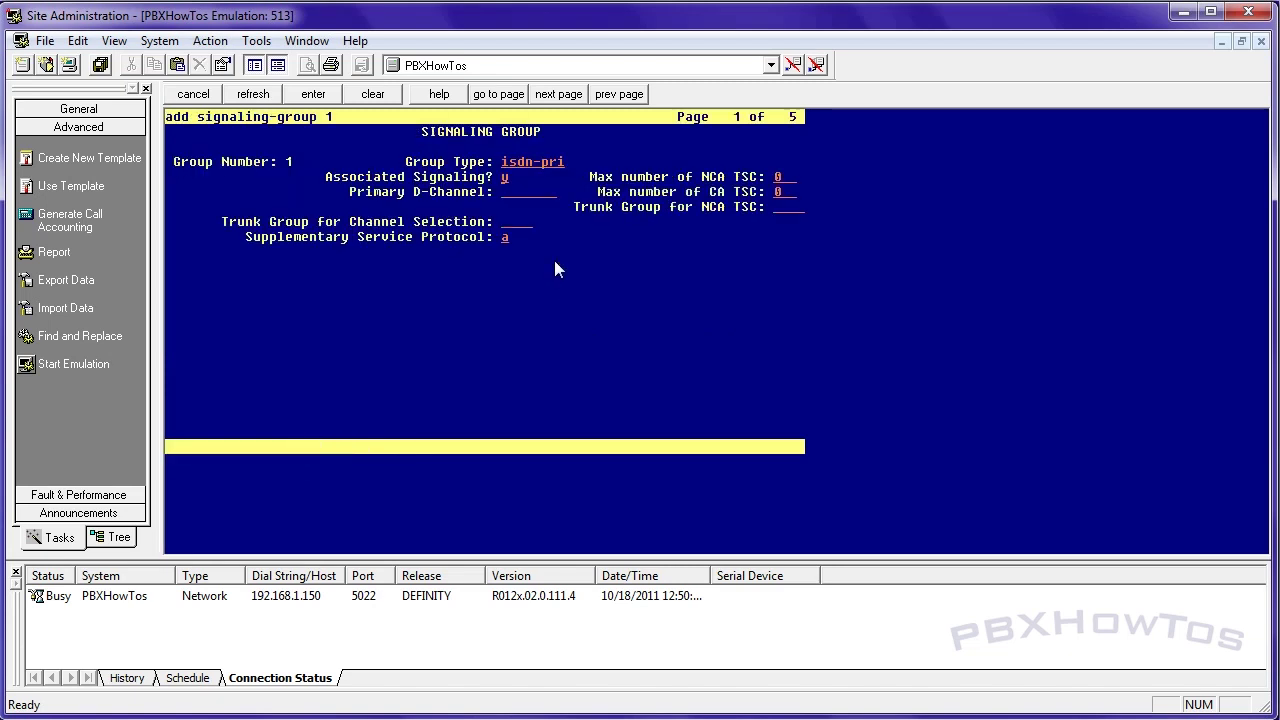
key("Tab")
key("Tab")
key("Tab")
type("00")
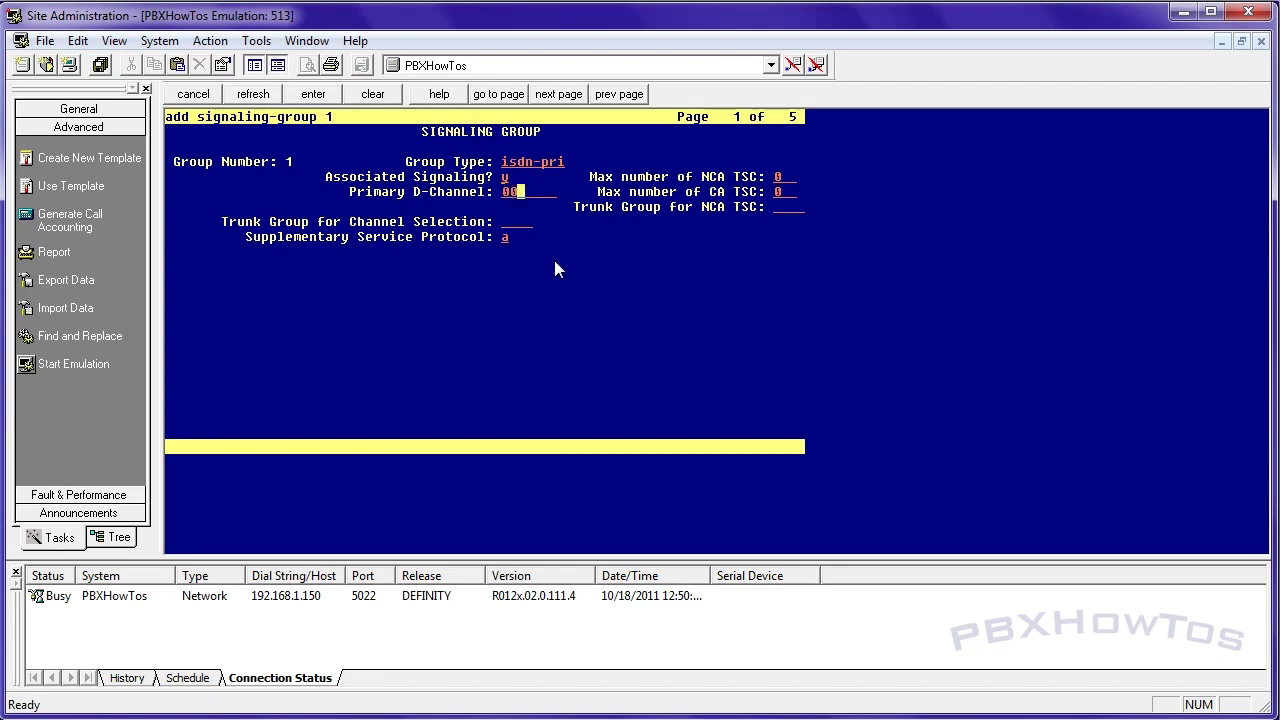
type("1v224")
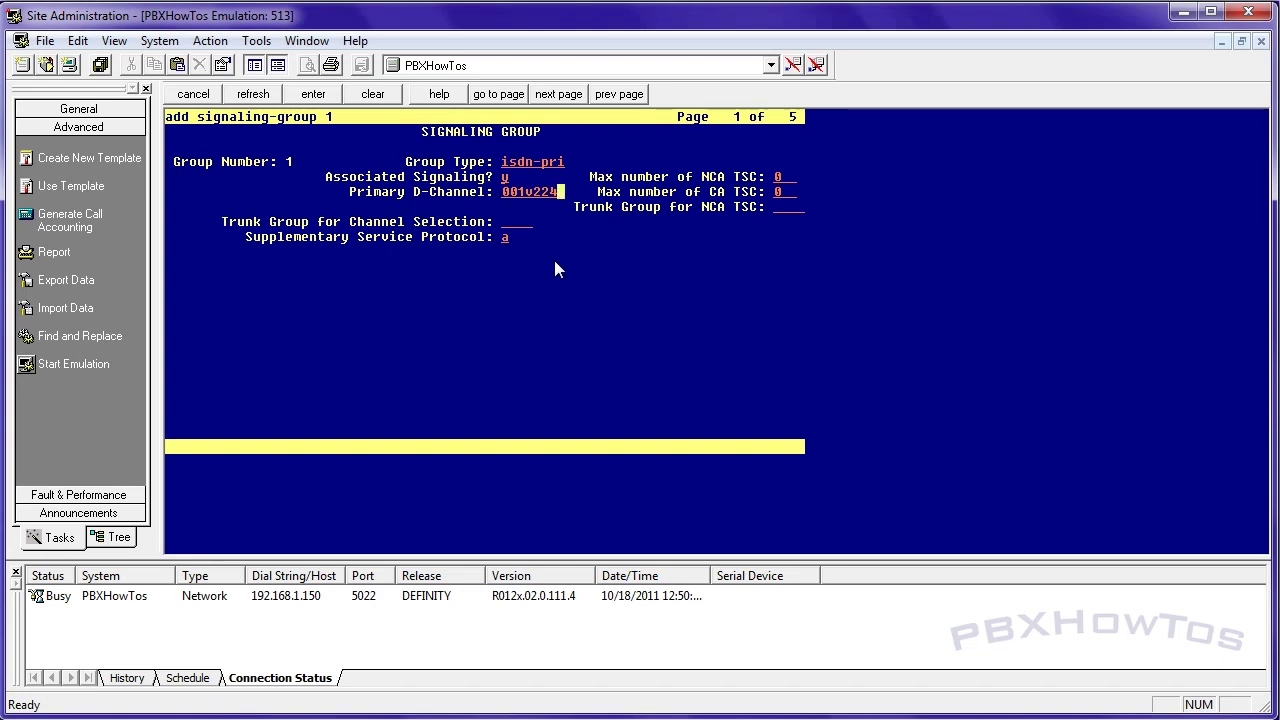
key("Tab")
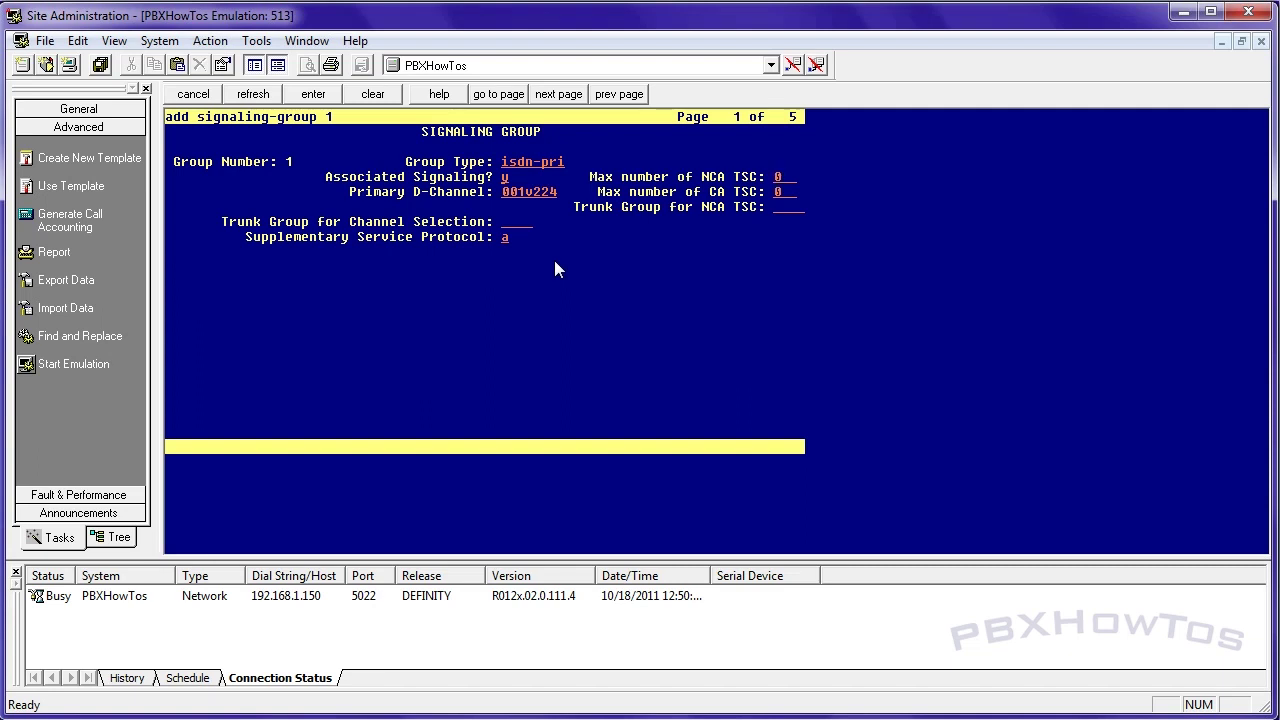
key("Return")
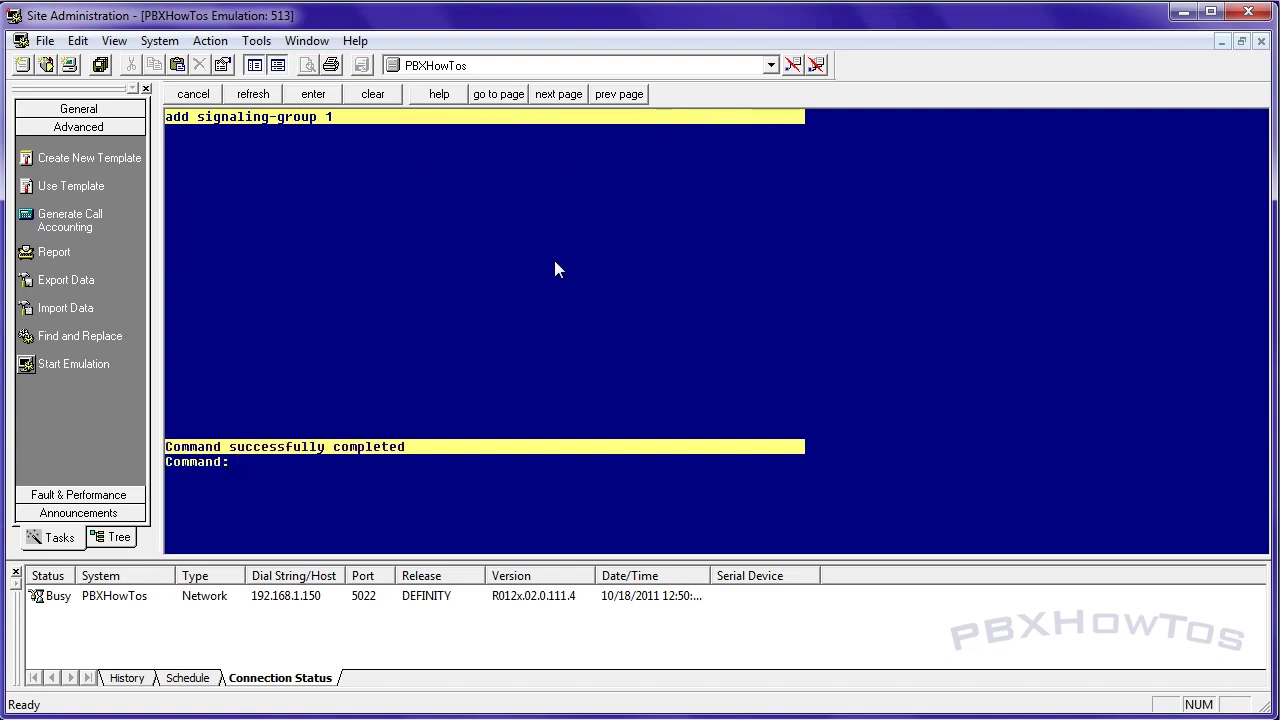
Start adding trunk group 1 with group type isdn, group name "Trunk 1" and TAC 301
type("add trunk-group 1")
key("Return")
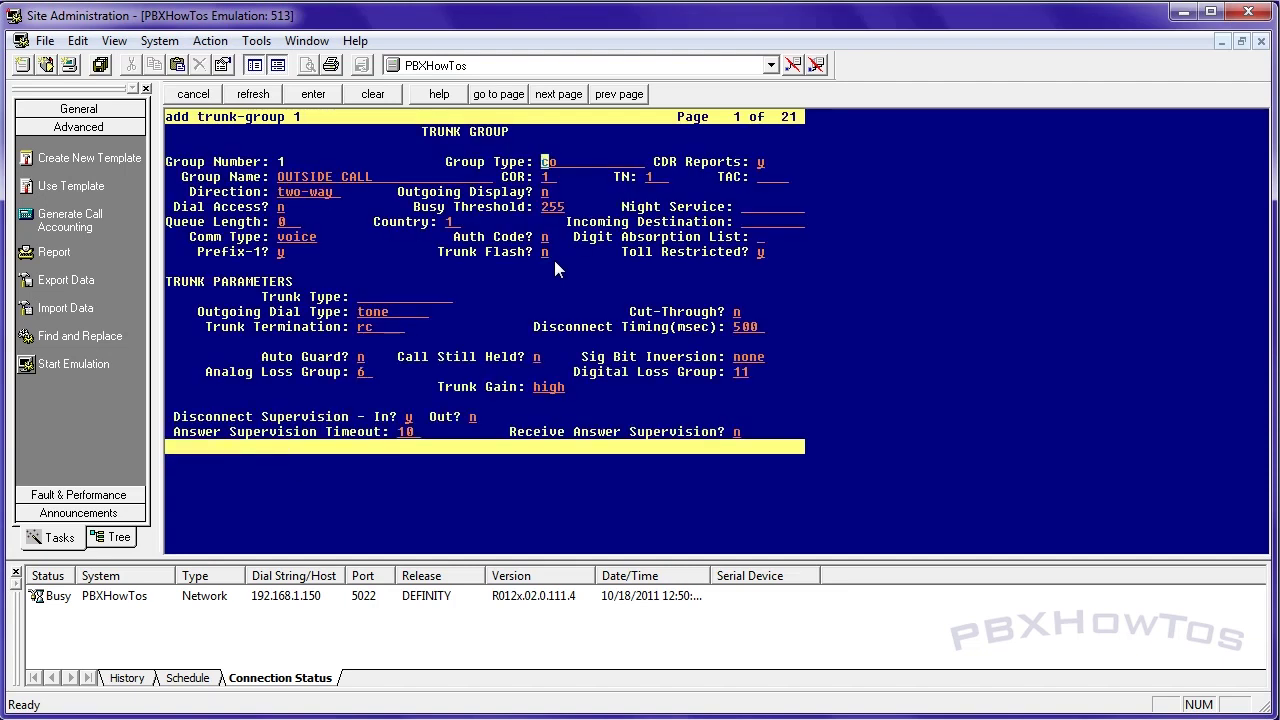
type("isdn")
key("Tab")
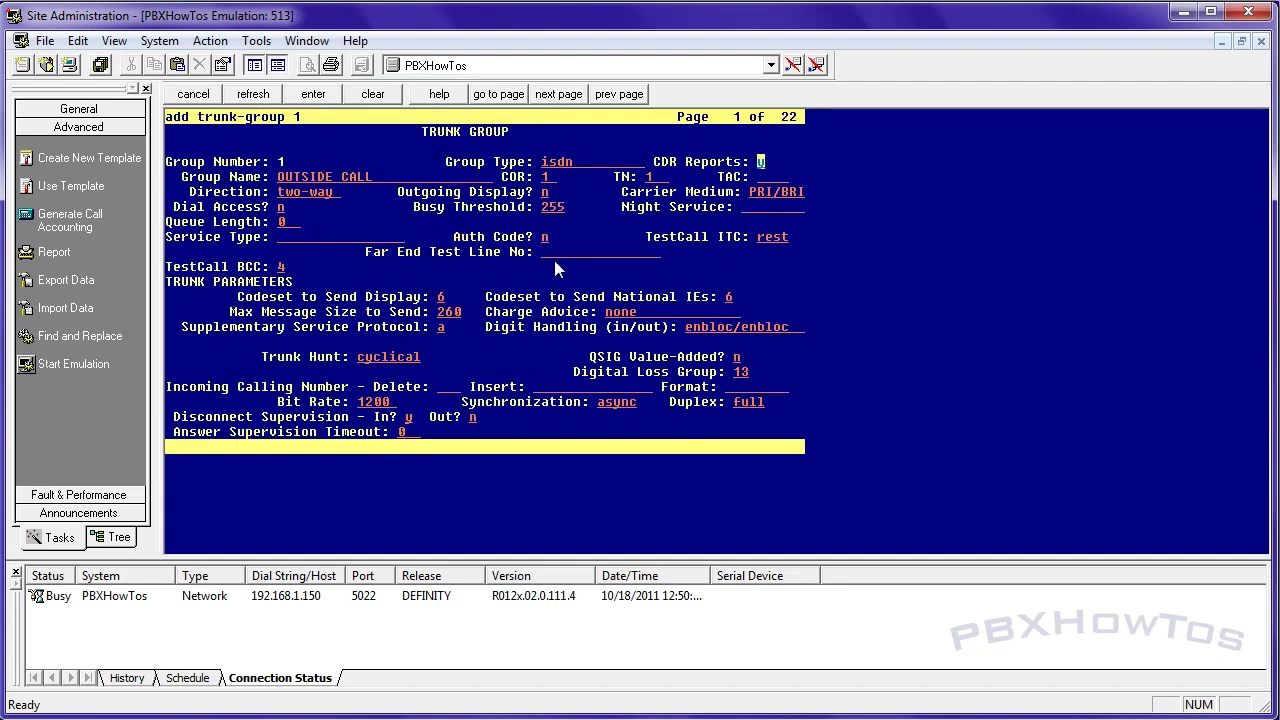
key("Tab")
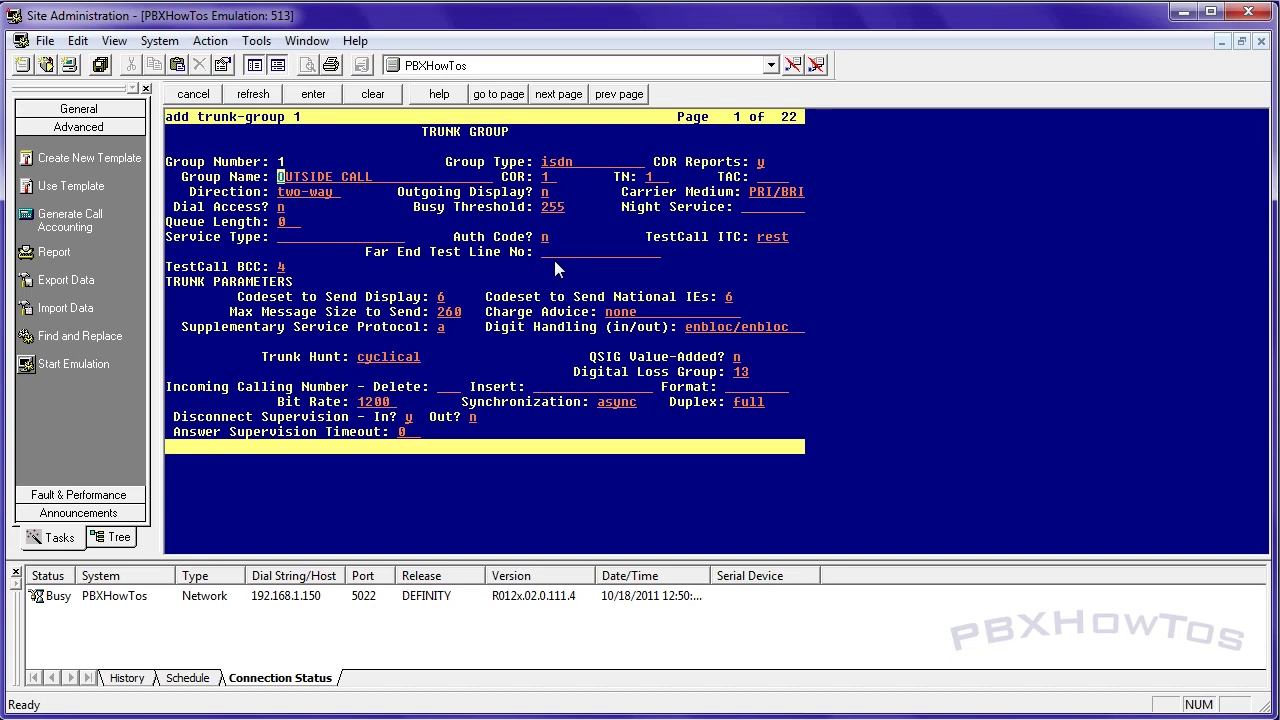
type("Trunk 1")
key("Tab")
key("Tab")
key("Tab")
type("301")
Set the trunk group's Service Type to public-ntwrk and list the available service type options
key("Tab")
key("Tab")
key("Tab")
key("Tab")
key("Tab")
key("Tab")
key("Tab")
key("Tab")
type("public-ntwrk")
key("Tab")
key("F5")
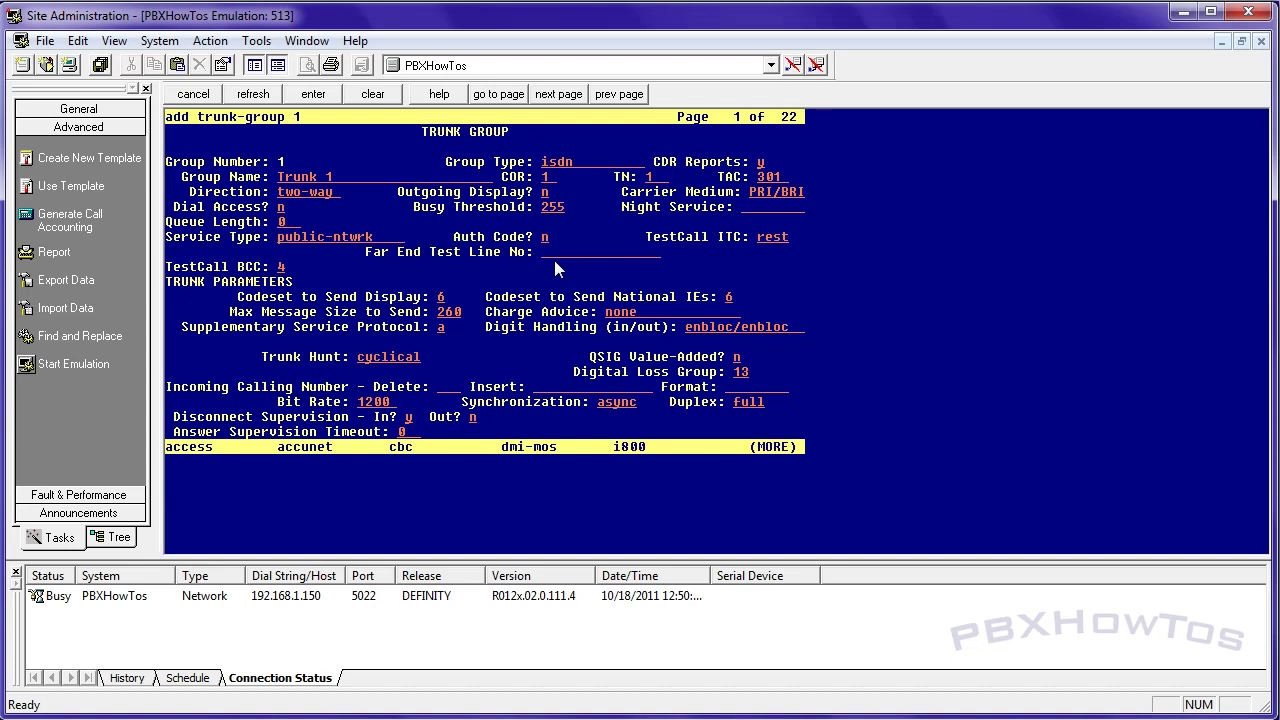
key("F5")
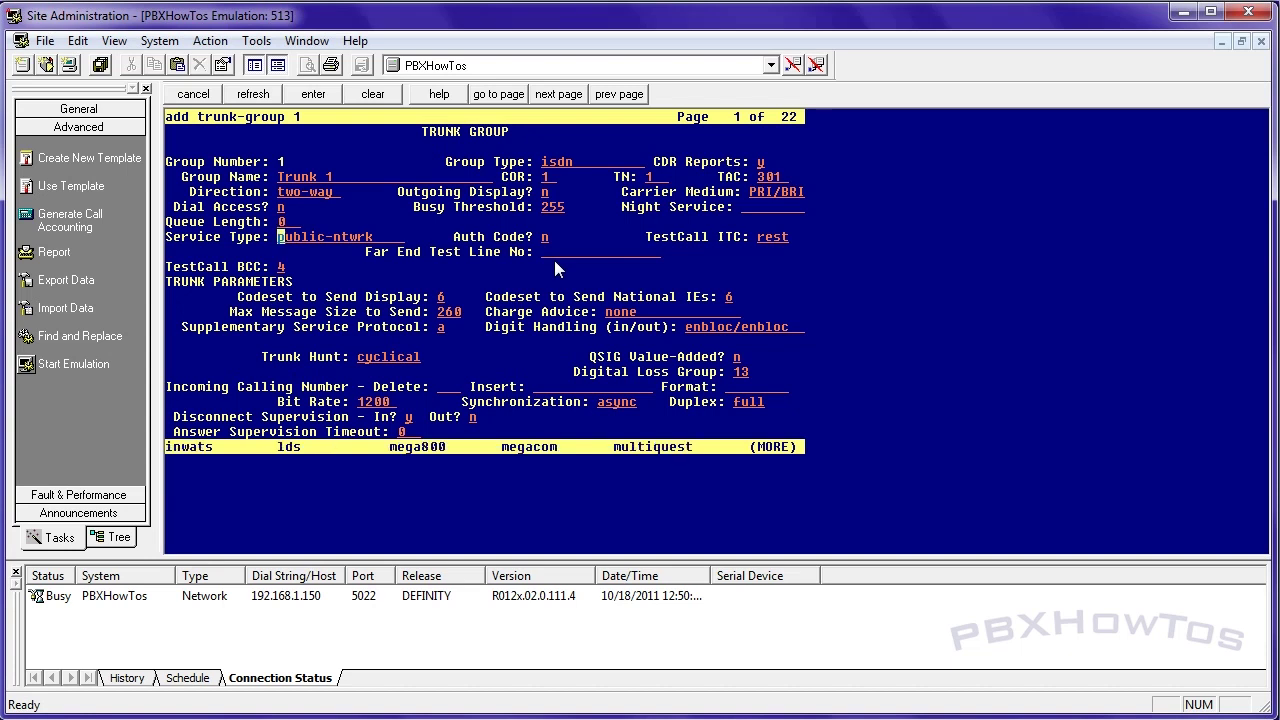
key("F5")
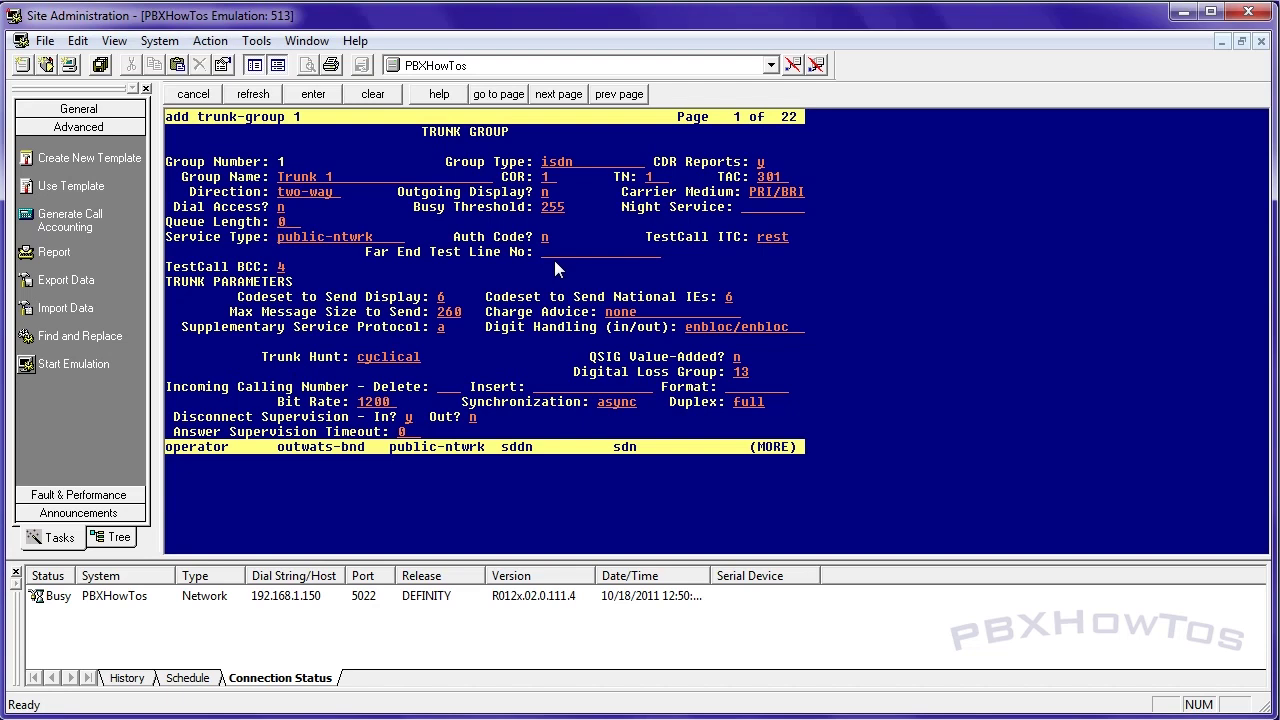
Set Send Name and Send Calling Number to y in the trunk features of trunk group 1
key("F7")
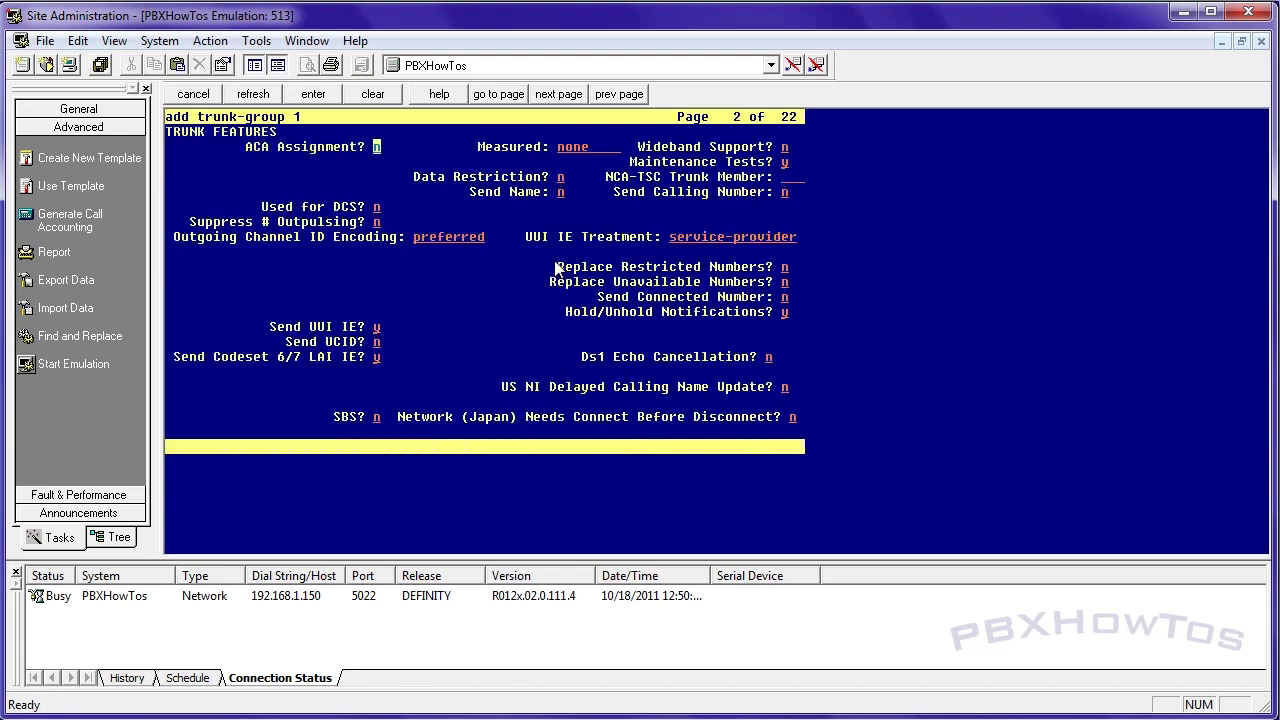
key("Tab")
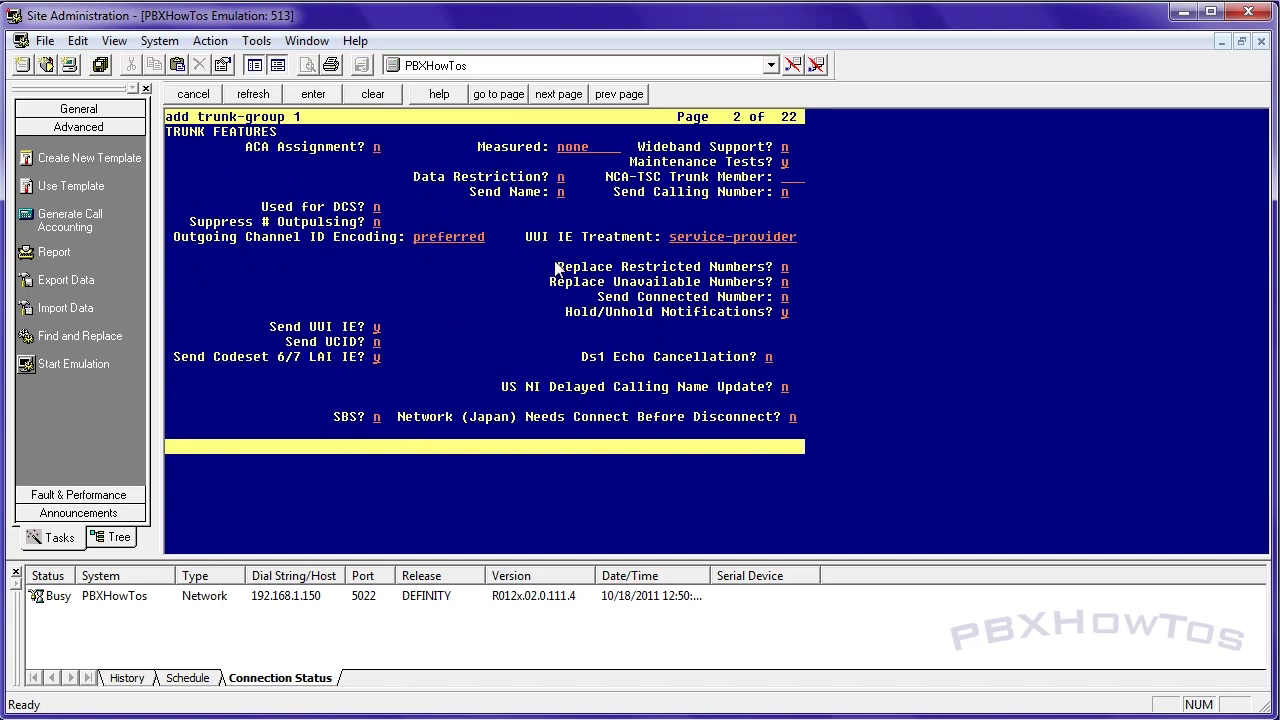
key("Tab")
key("Tab")
key("Tab")
type("y")
key("Tab")
type("y")
key("Tab")
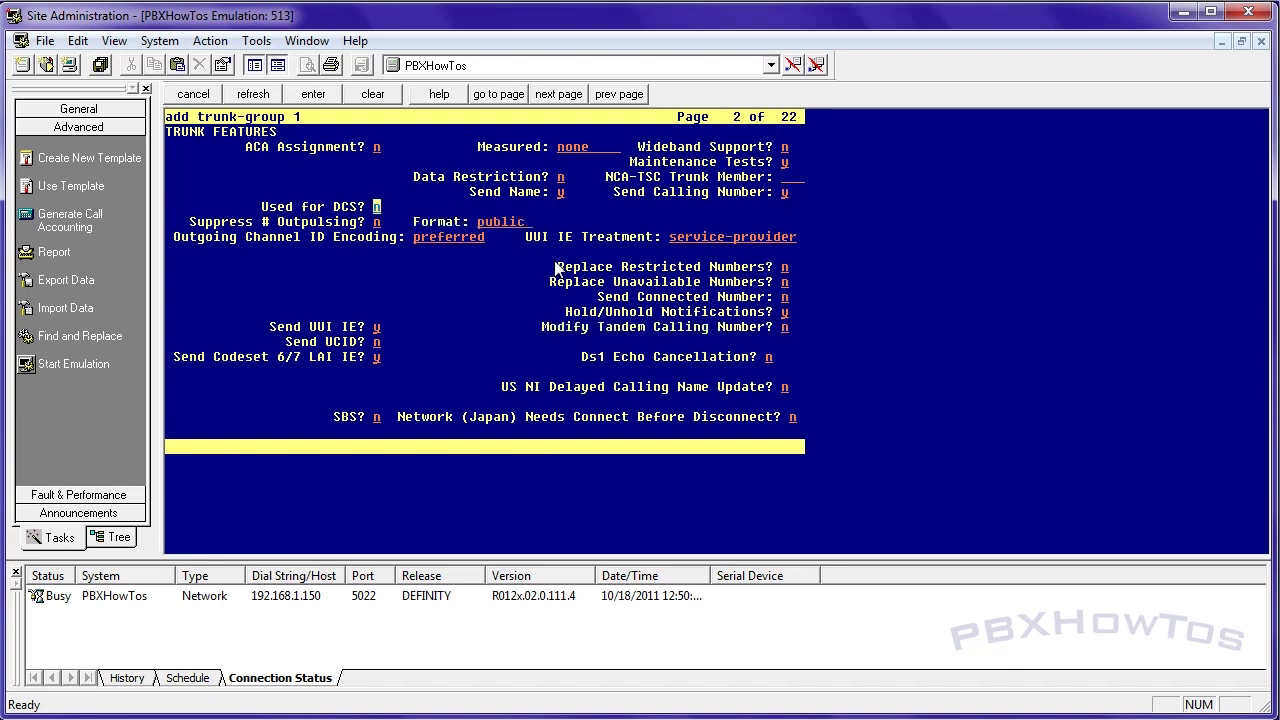
key("Tab")
key("Tab")
Assign port 001v201 as group member 1, named "Trunk CIR", in signaling group 1
key("F7")
key("F7")
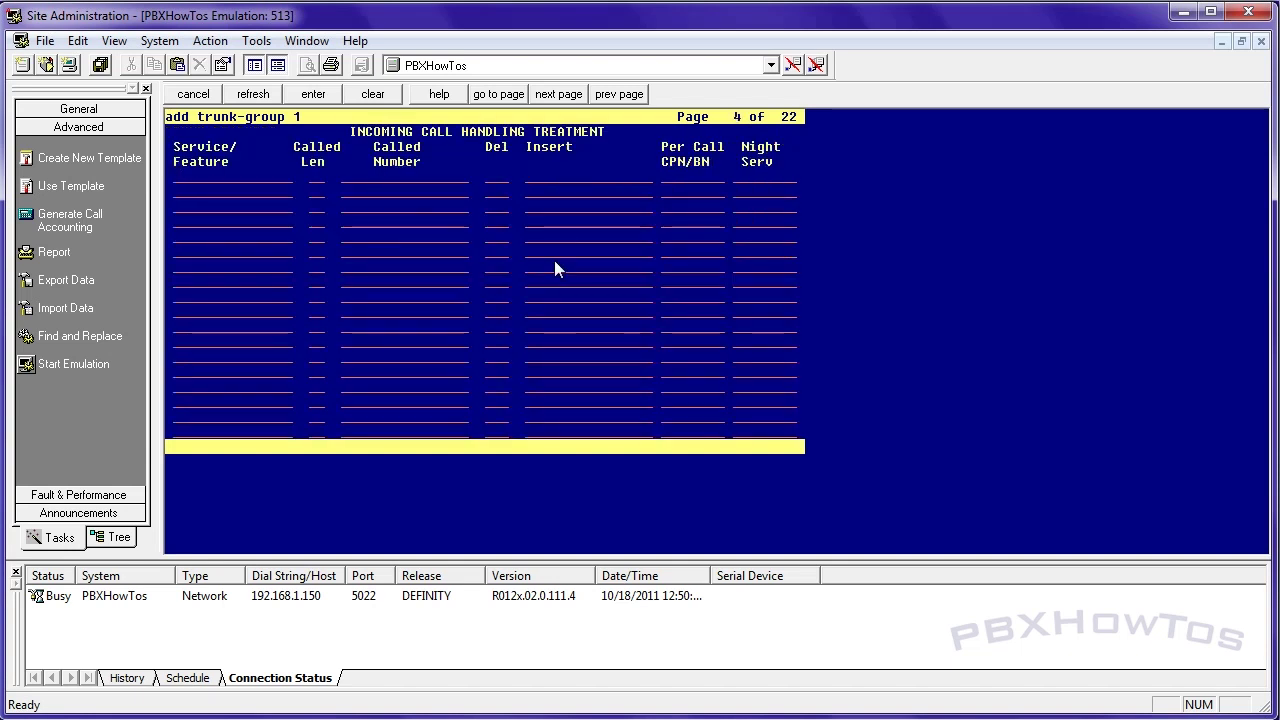
key("F5")
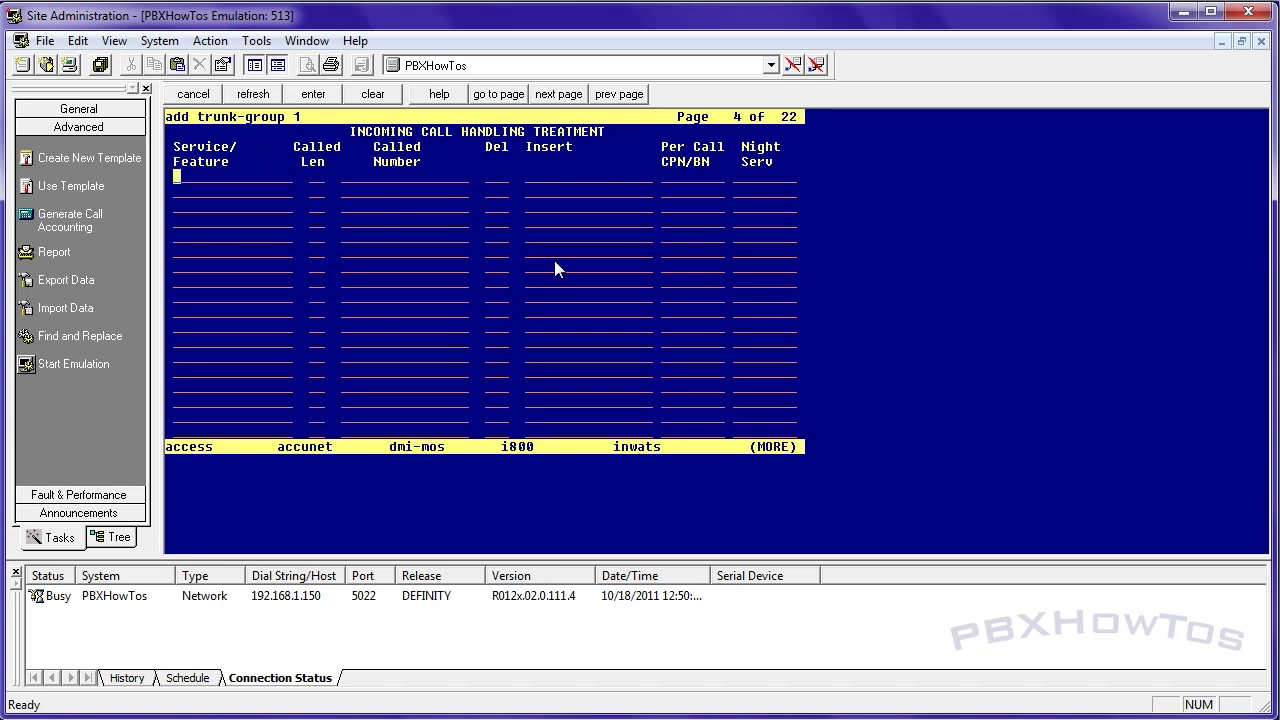
key("F7")
key("F7")
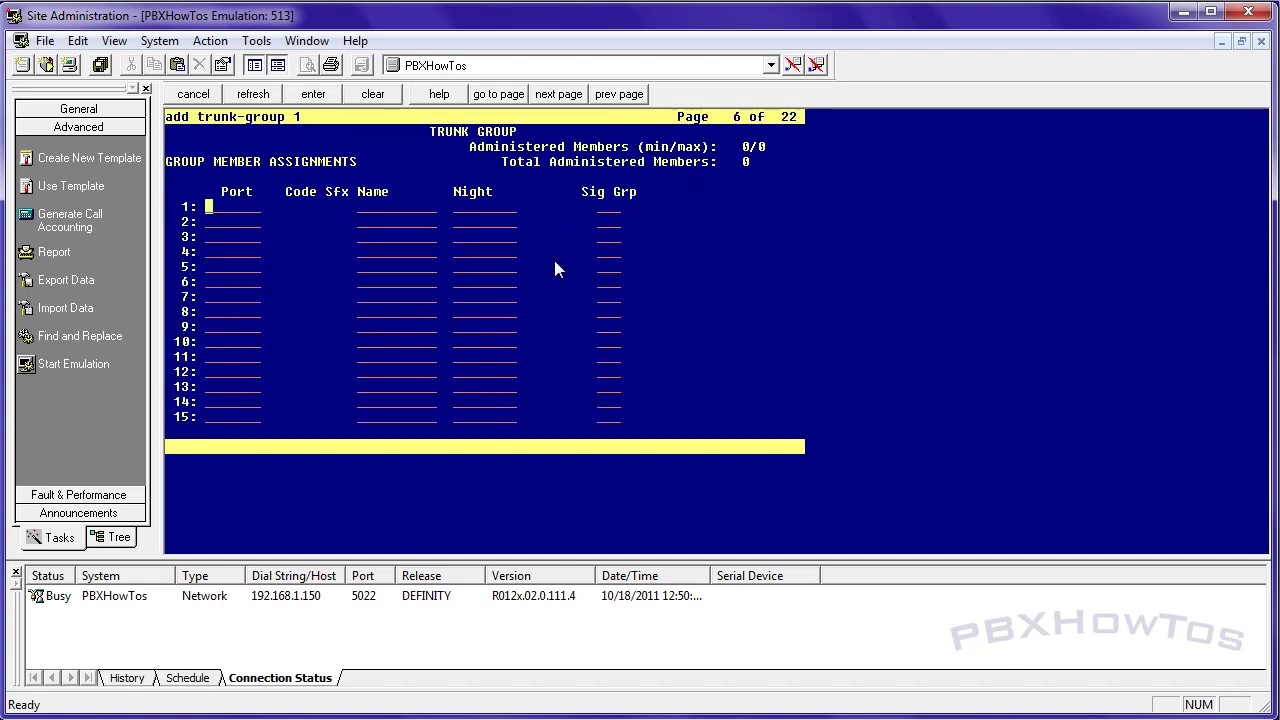
type("001v201")
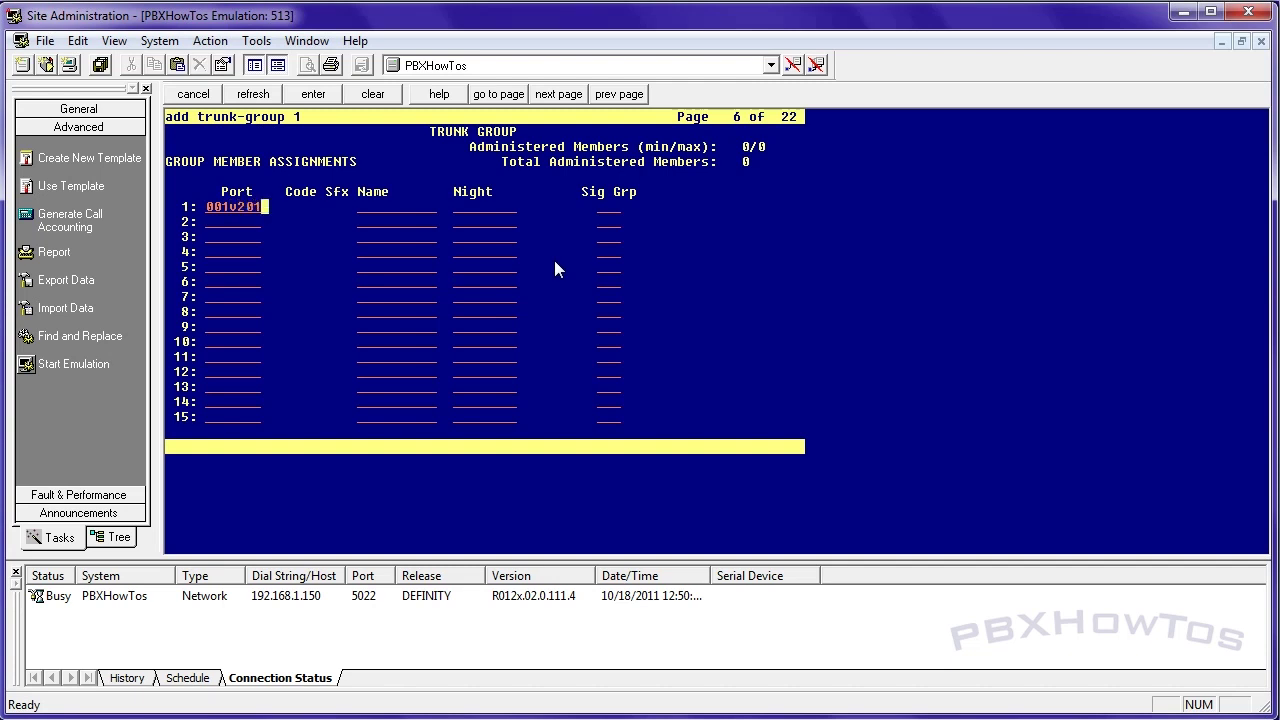
key("Tab")
type("Trunk Grp")
key("BackSpace")
key("BackSpace")
key("BackSpace")
key("BackSpace")
key("BackSpace")
type("k CIR")
key("Tab")
key("Tab")
type("1")
key("Tab")
Assign port 001v202 as group member 2, named "ID HCGS123", in signaling group 1
type("001v202")
key("Tab")
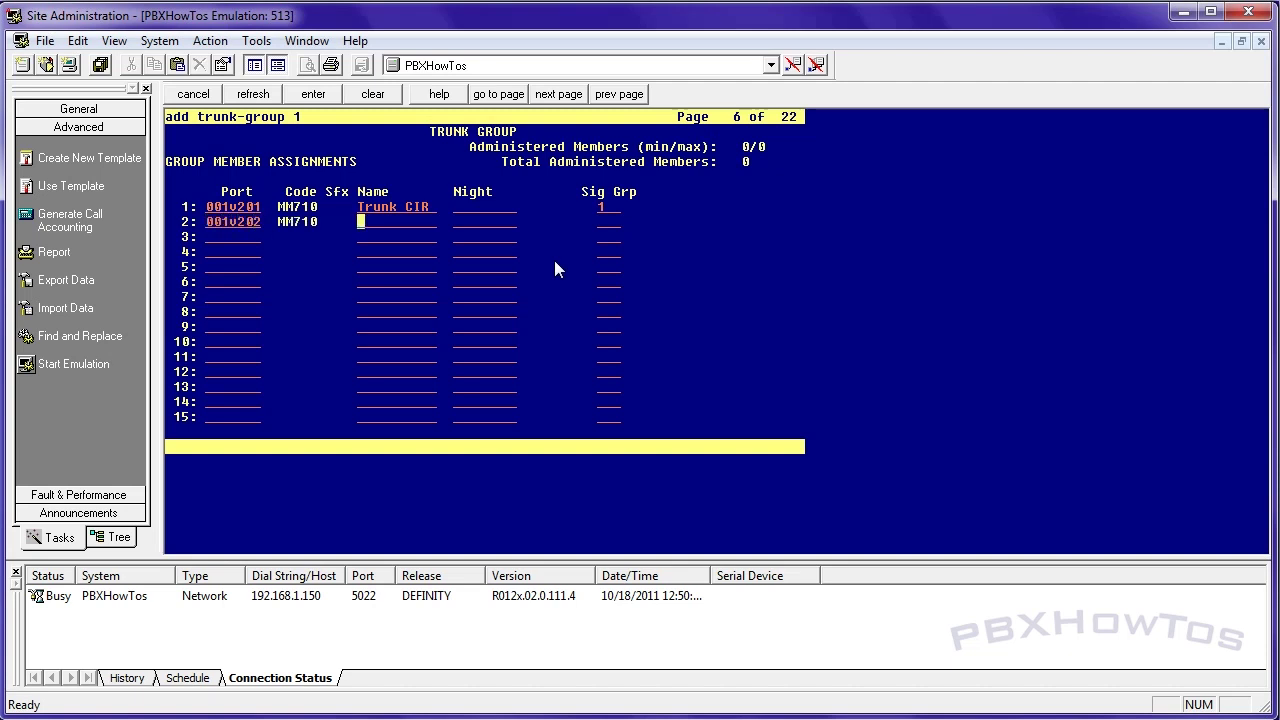
type("ID HCGS123")
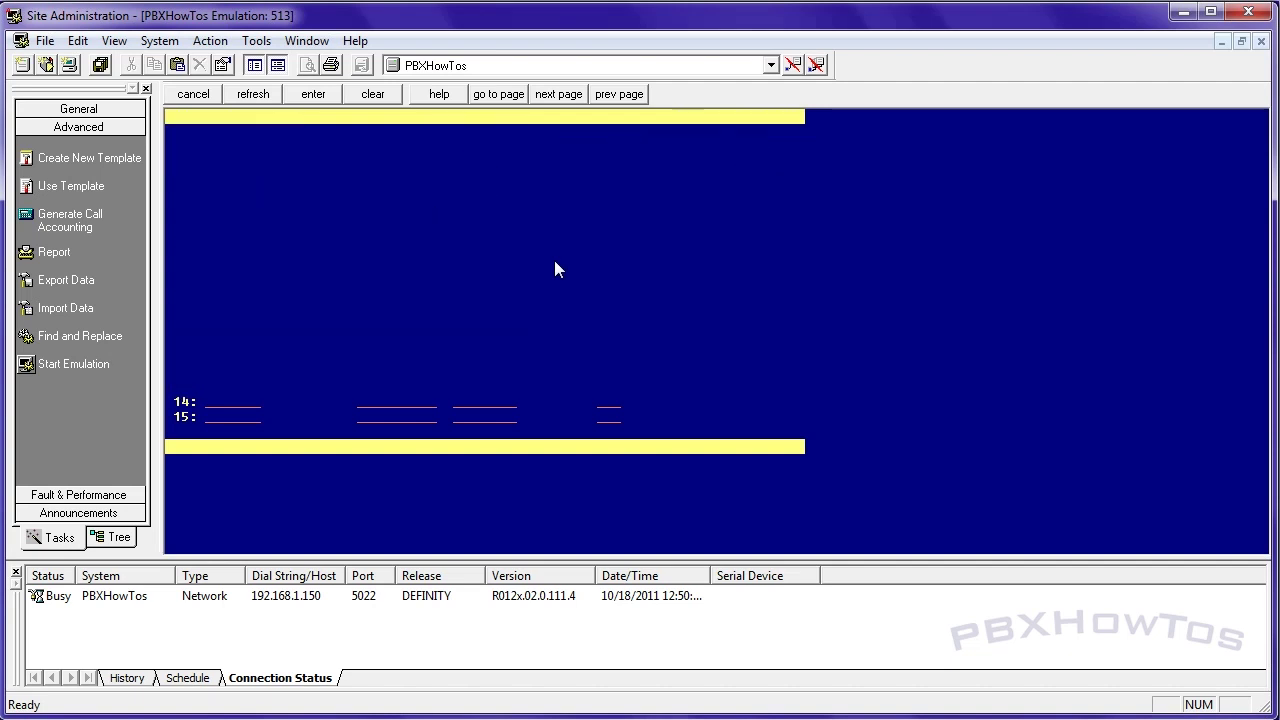
key("Tab")
key("Tab")
type("1")
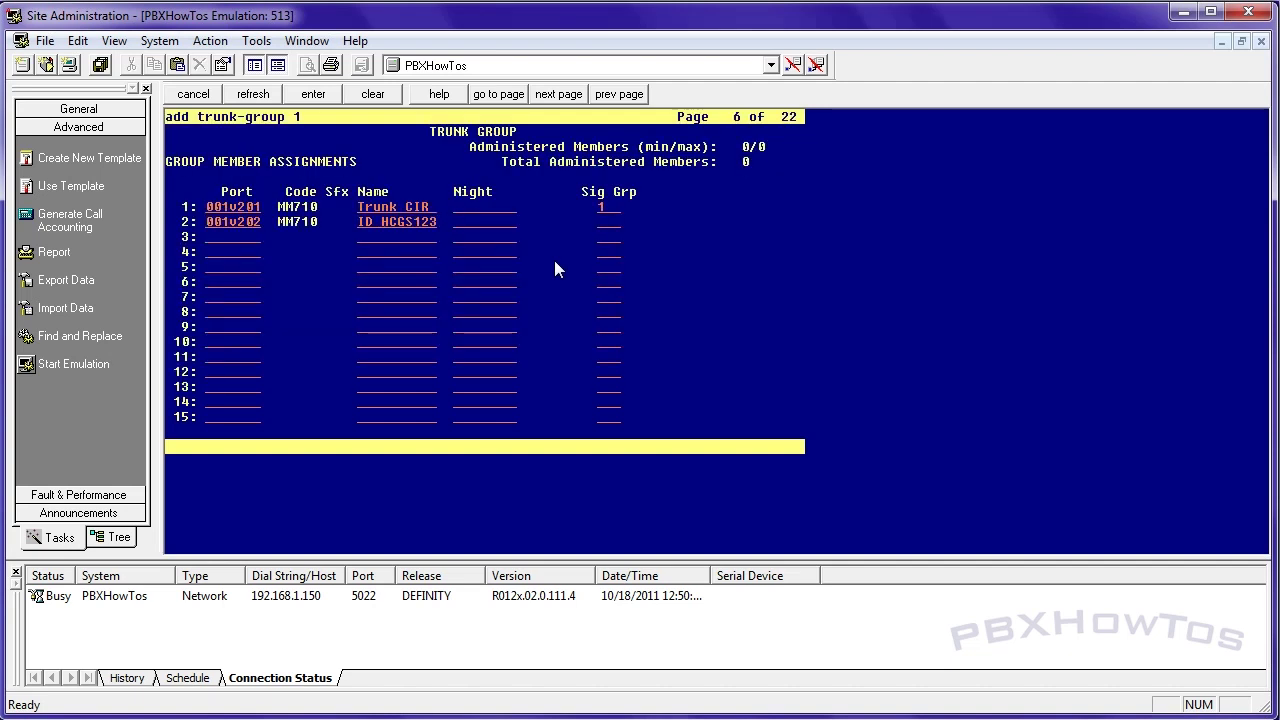
key("Tab")
Assign port 001v203 as group member 3, named "hsdfihdfkd", in signaling group 1
type("001v203")
key("Tab")
type("hsdfihdfkd")
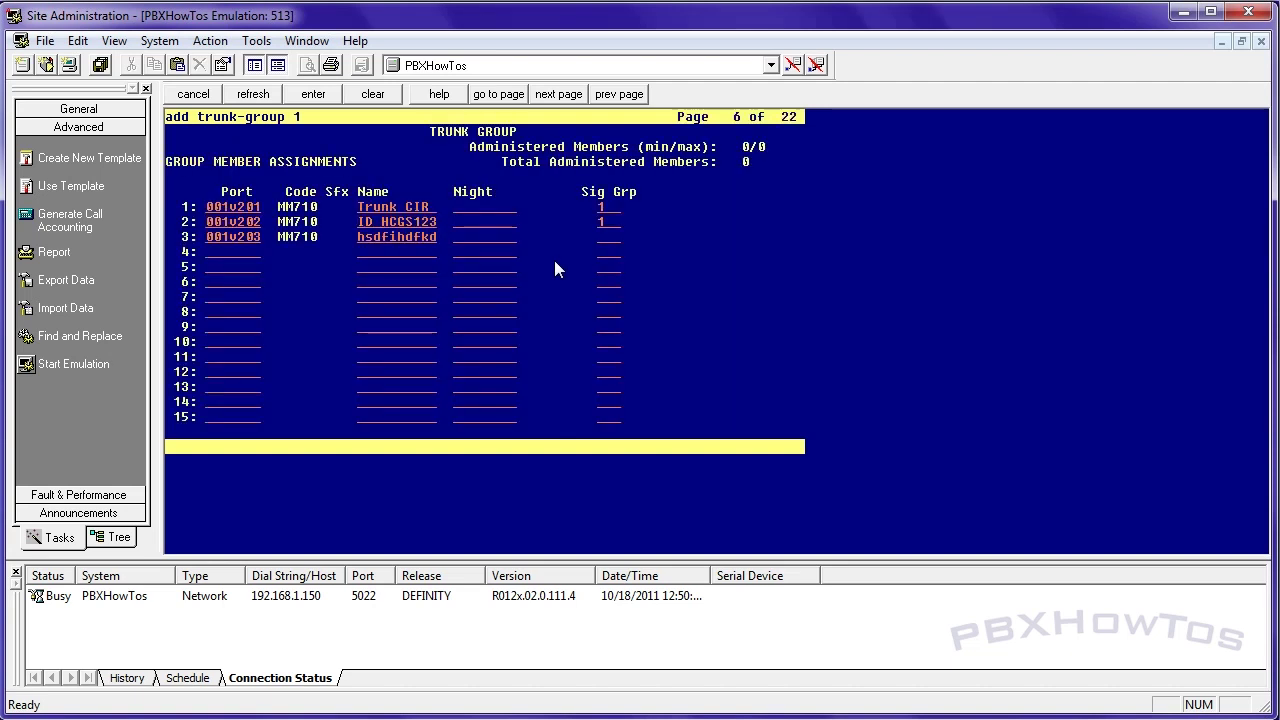
key("Tab")
key("Tab")
type("1")
Look through the empty group member rows down to member 24
key("Tab")
key("Down")
key("Down")
key("Down")
key("Down")
key("Down")
key("Down")
key("Down")
key("Down")
key("Down")
key("Down")
key("Down")
key("Down")
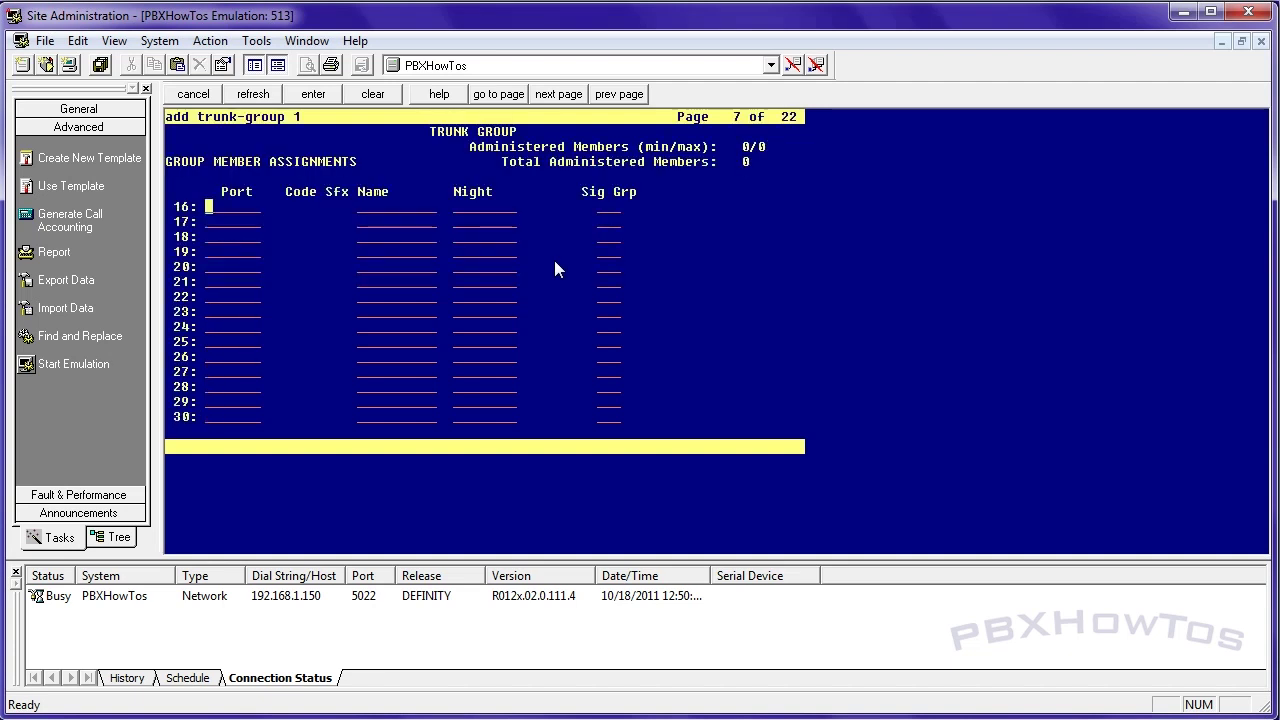
key("Down")
key("Down")
key("Down")
key("Down")
key("Down")
key("Down")
key("Down")
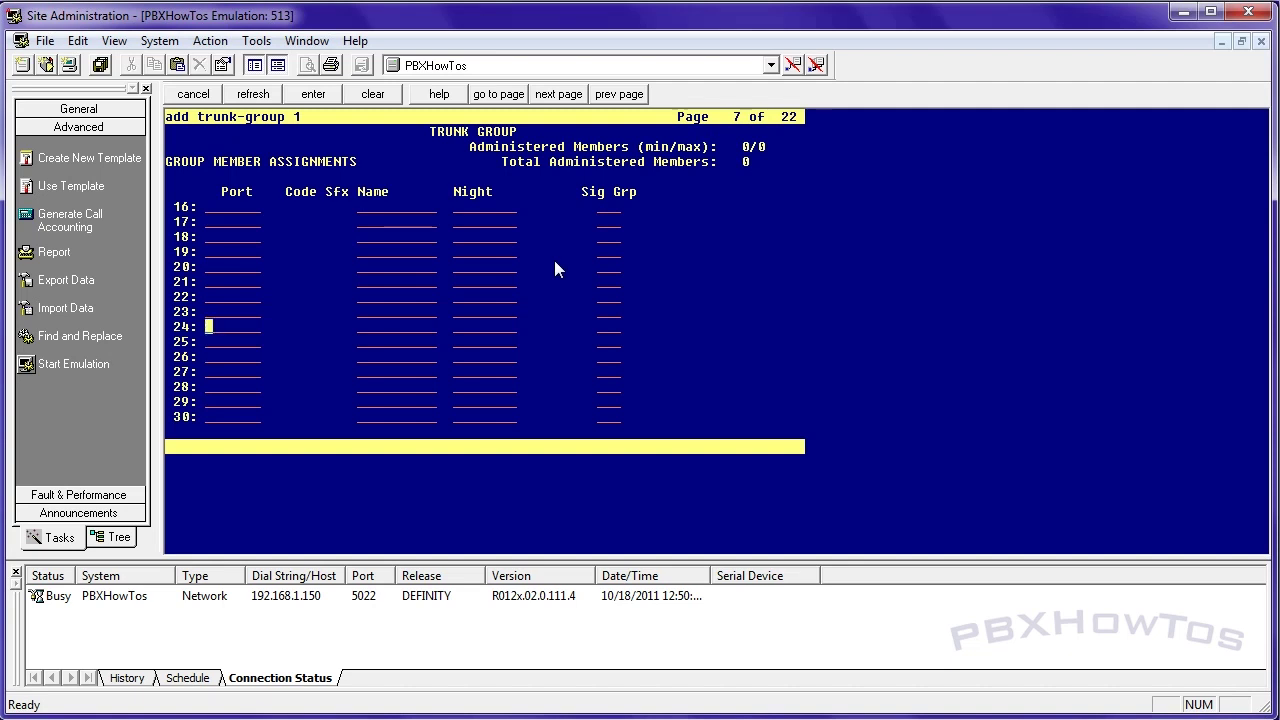
Return to the first group member page and submit the trunk group form
key("F8")
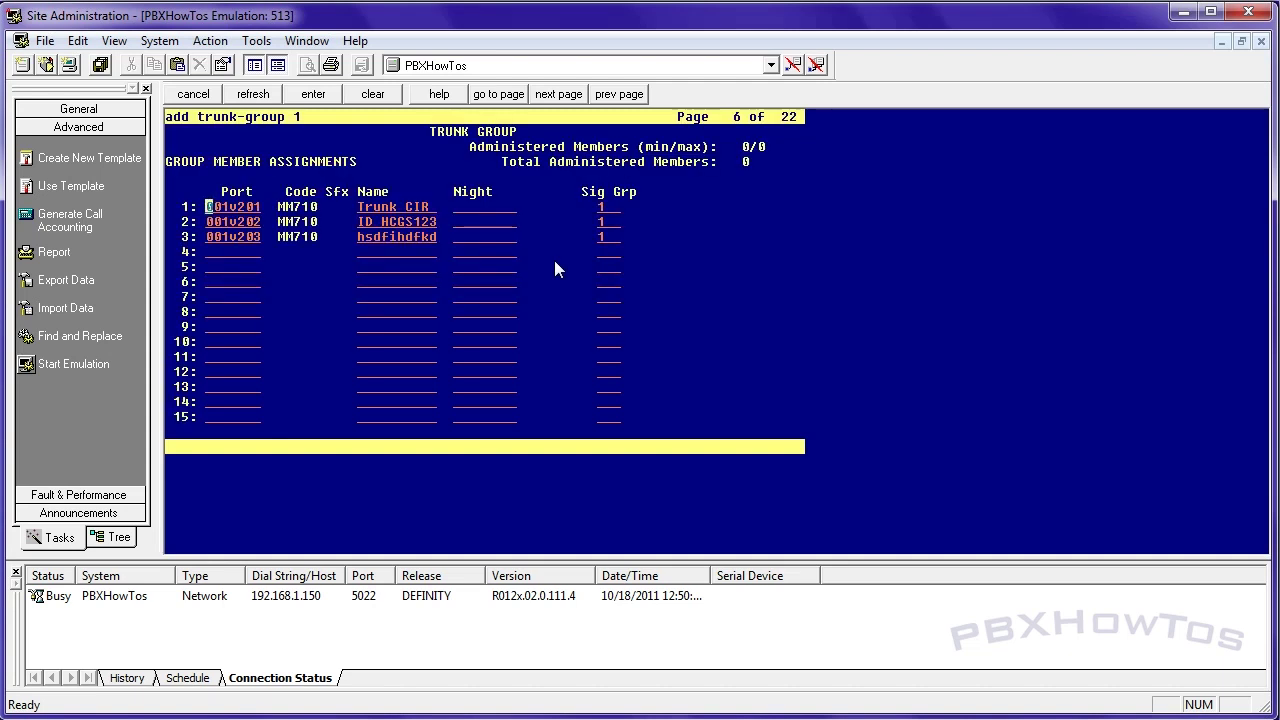
key("F3")
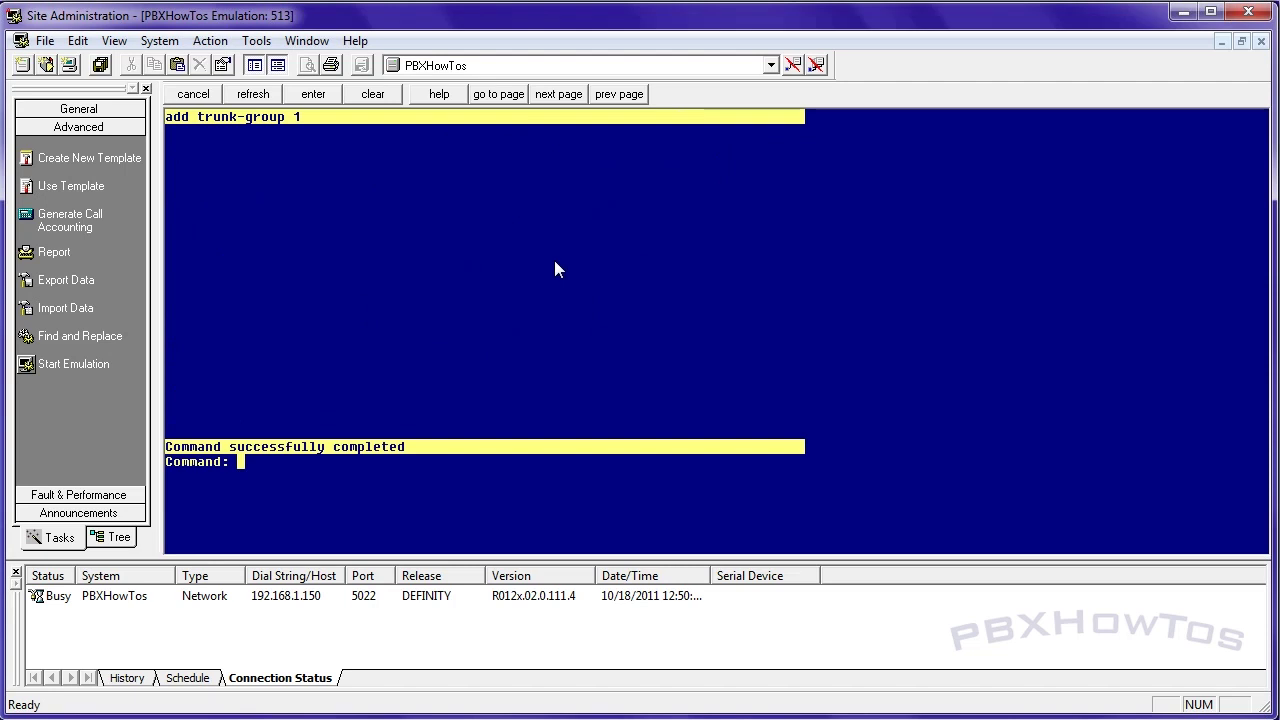
Change signaling group 1 so that Trunk Group for Channel Selection is 1, and submit the form
type("ch sig 1")
key("Return")
key("Tab")
key("Tab")
key("Tab")
key("Tab")
key("Tab")
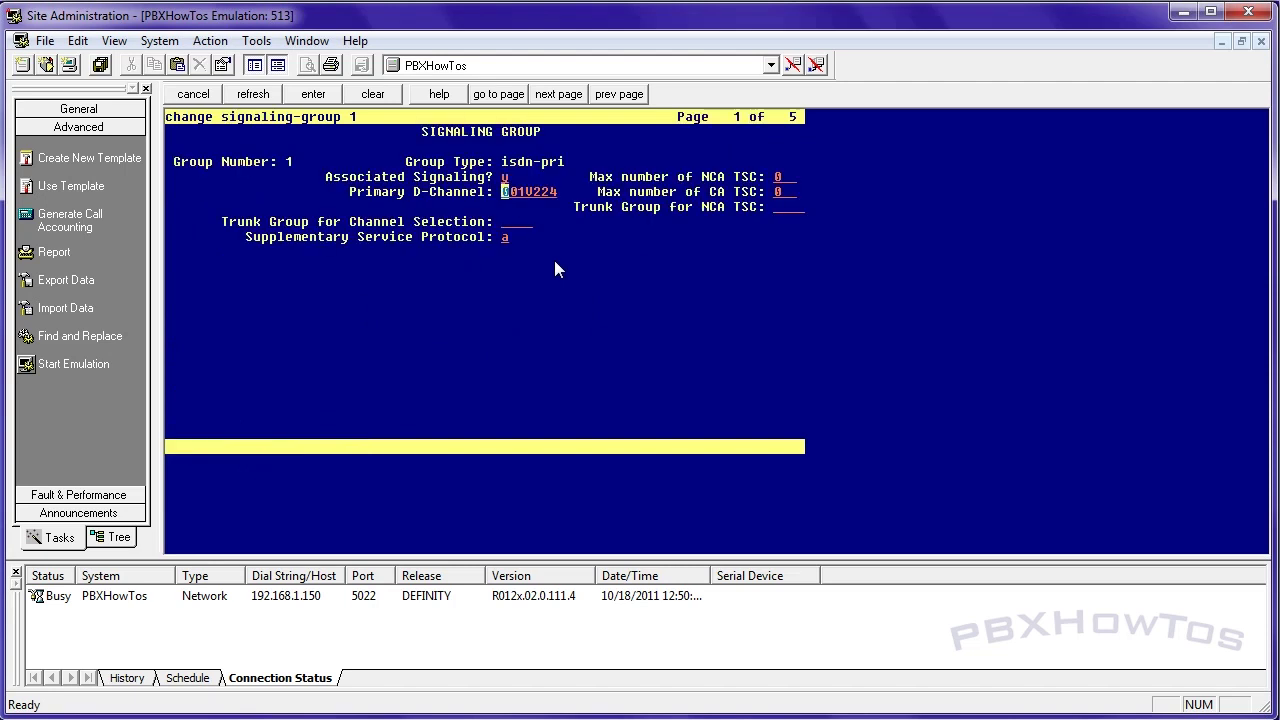
type("1")
key("Tab")
key("Tab")
key("Tab")
key("F3")
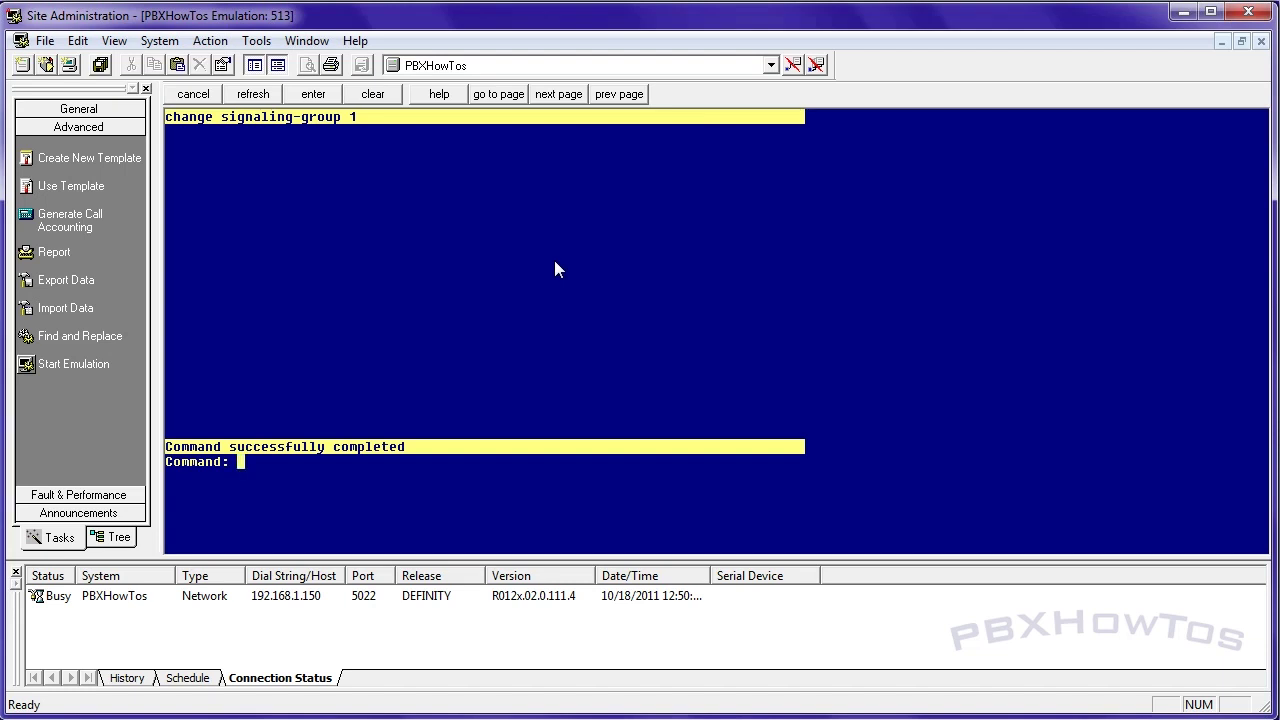
Test signaling group 1 and display its status
type("test sig 1")
key("Return")
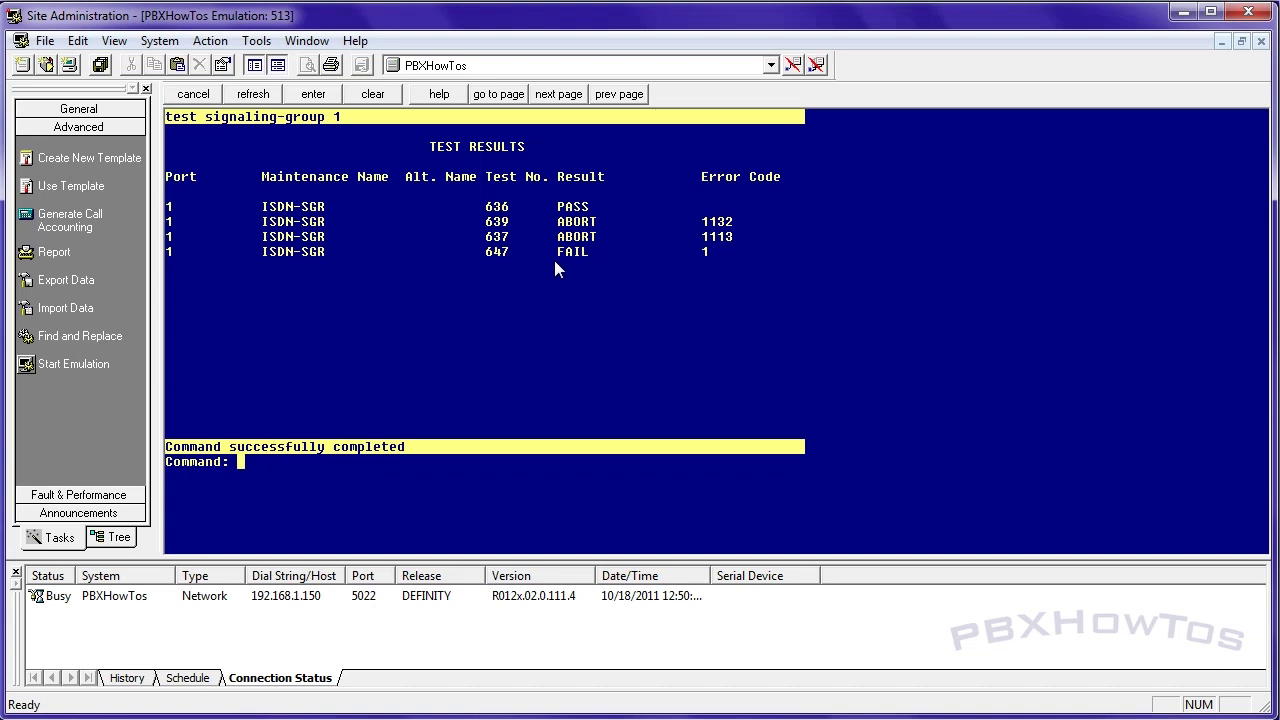
type("sta")
key("BackSpace")
type("t sig 1")
key("Return")
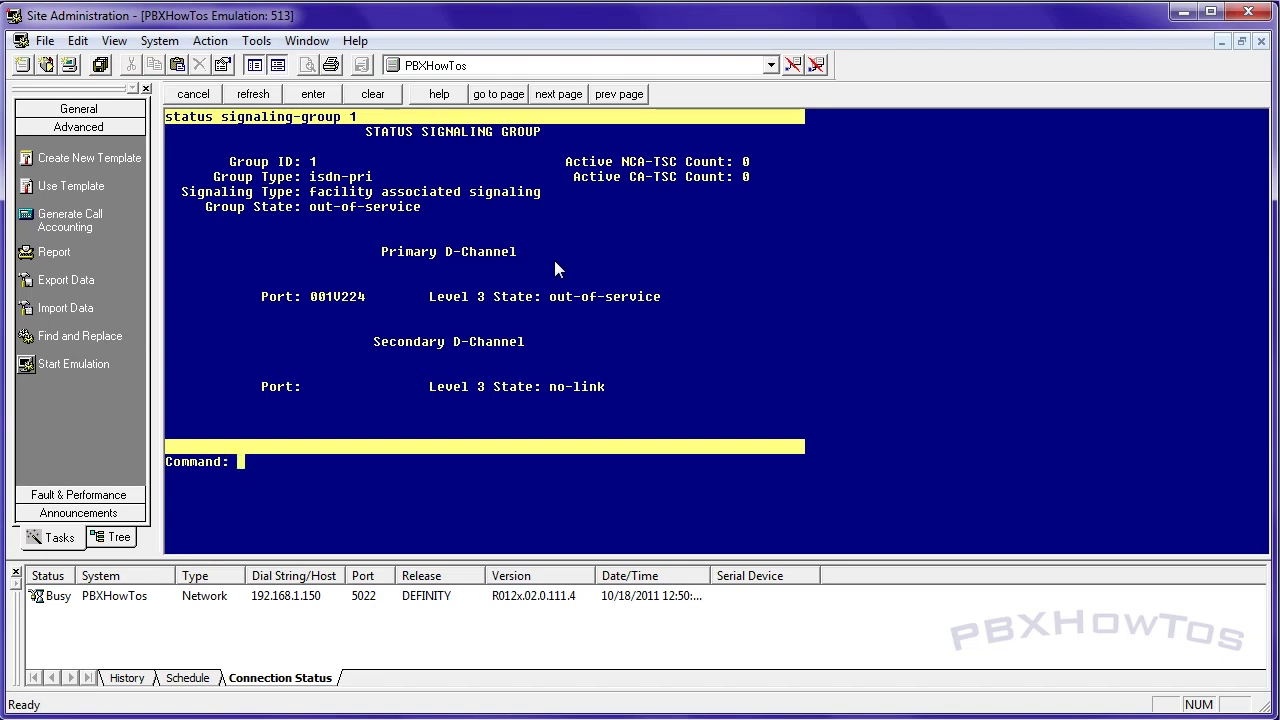
key("F1")
Display the member service status of trunk group 1
type("stat")
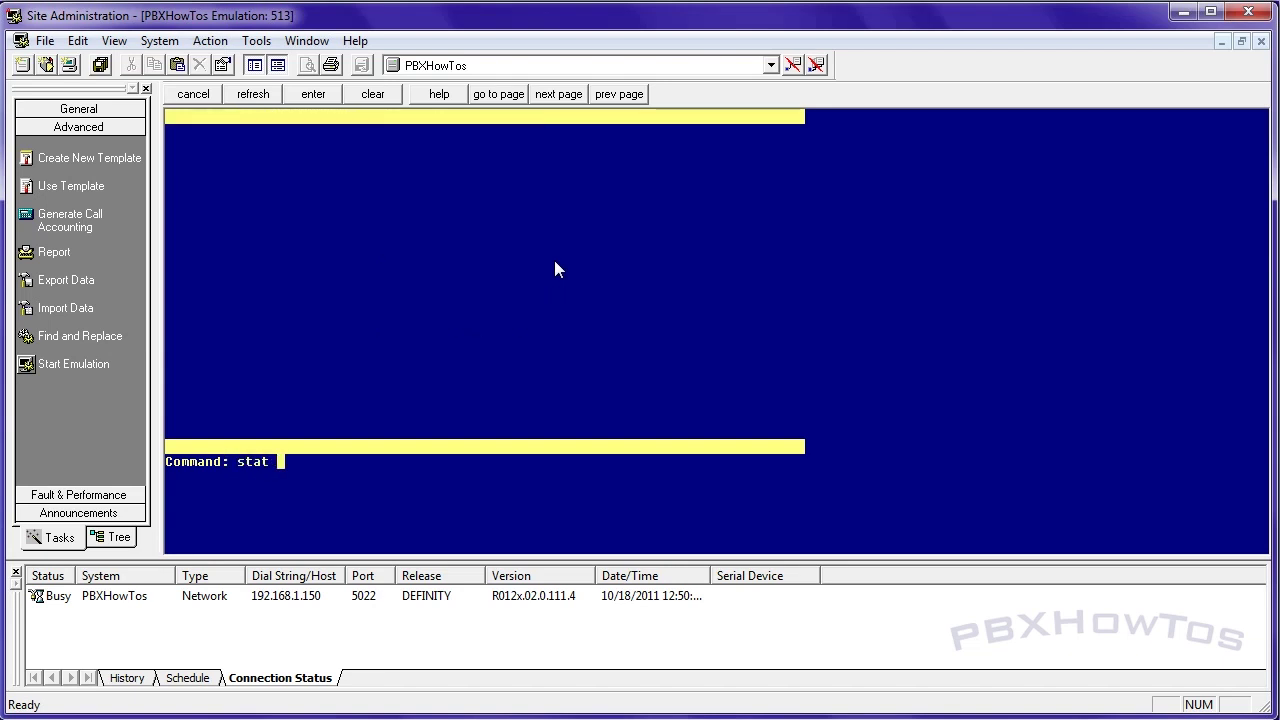
type("us trunk 1")
key("Return")
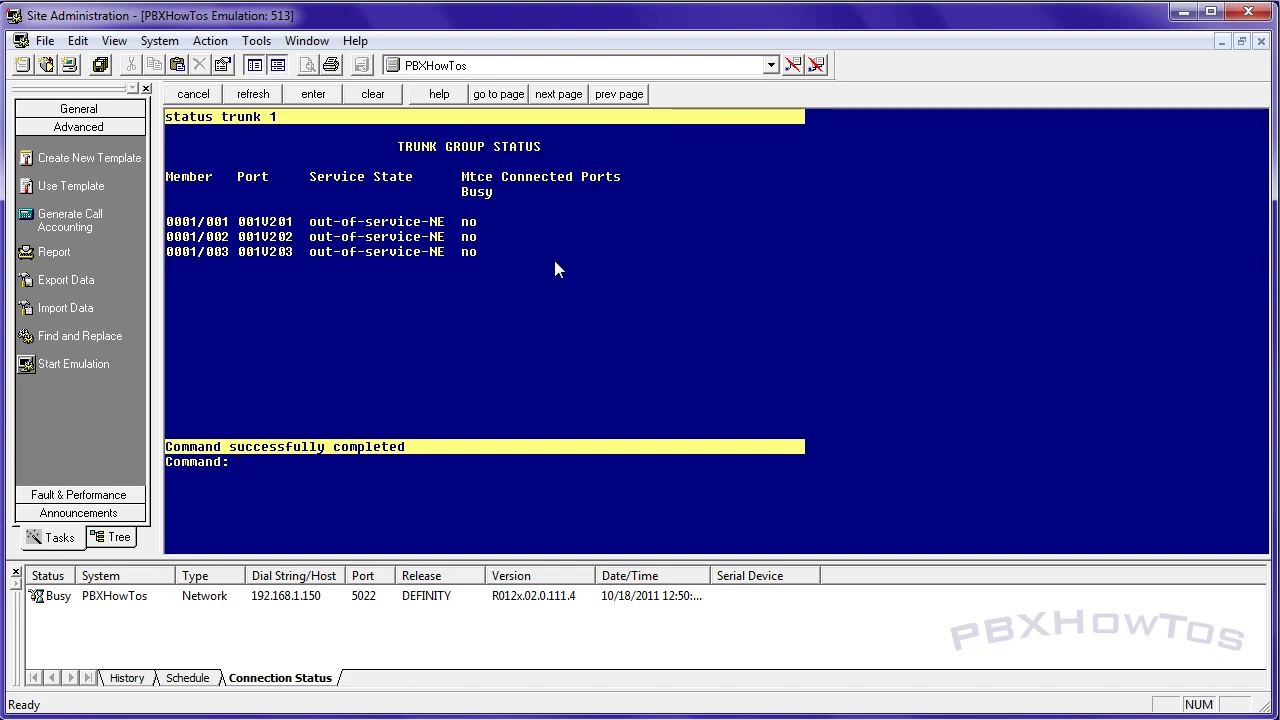
key("F1")
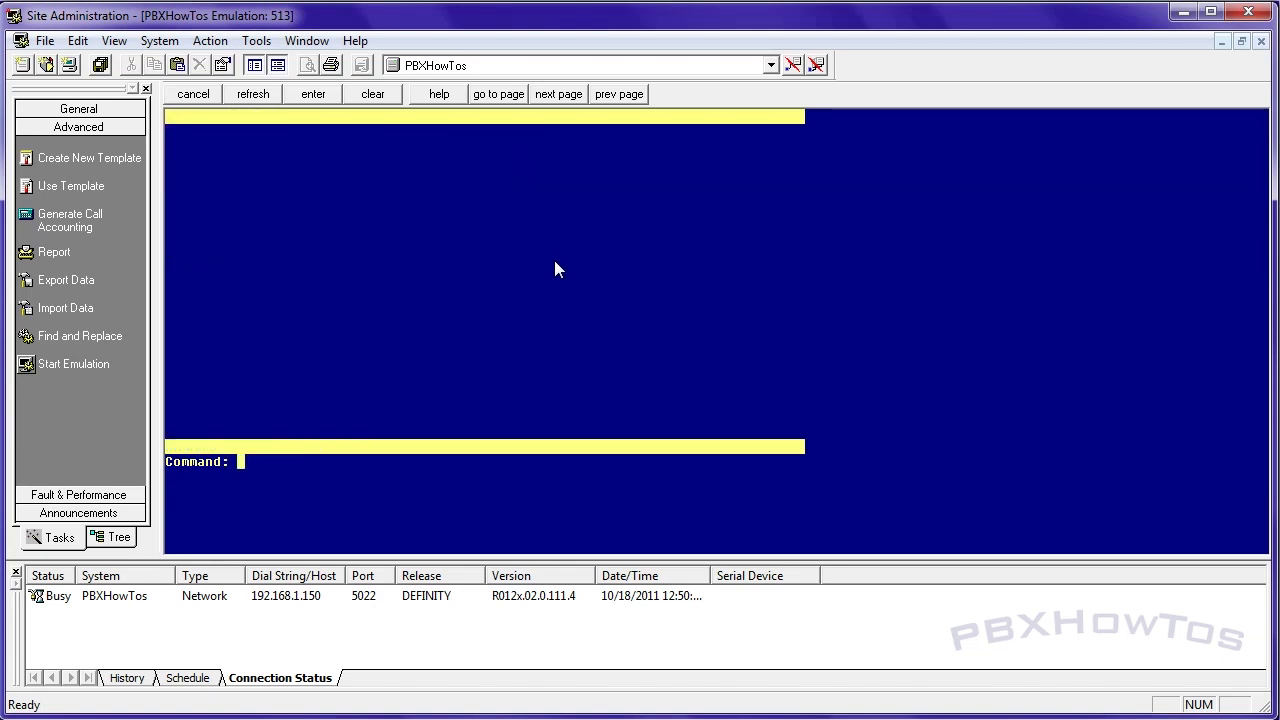
Display the configuration of trunk group 1
type("display trunk-group ")
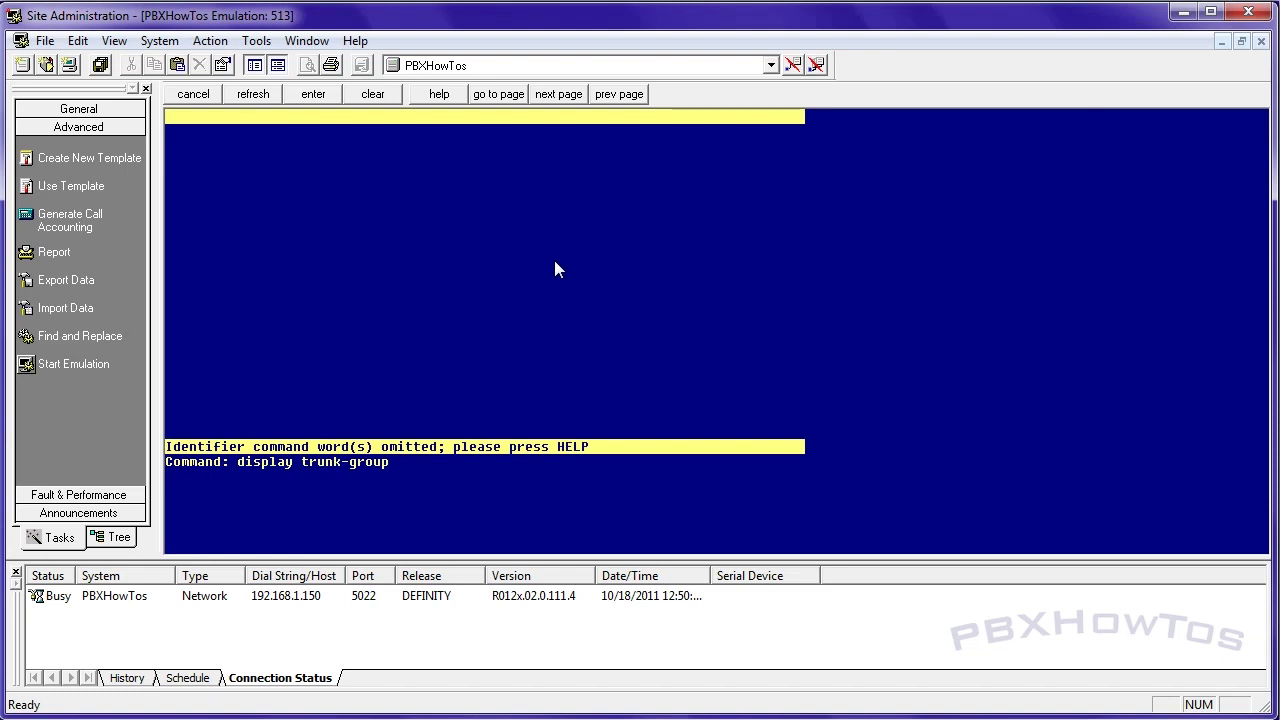
type("1")
key("Return")
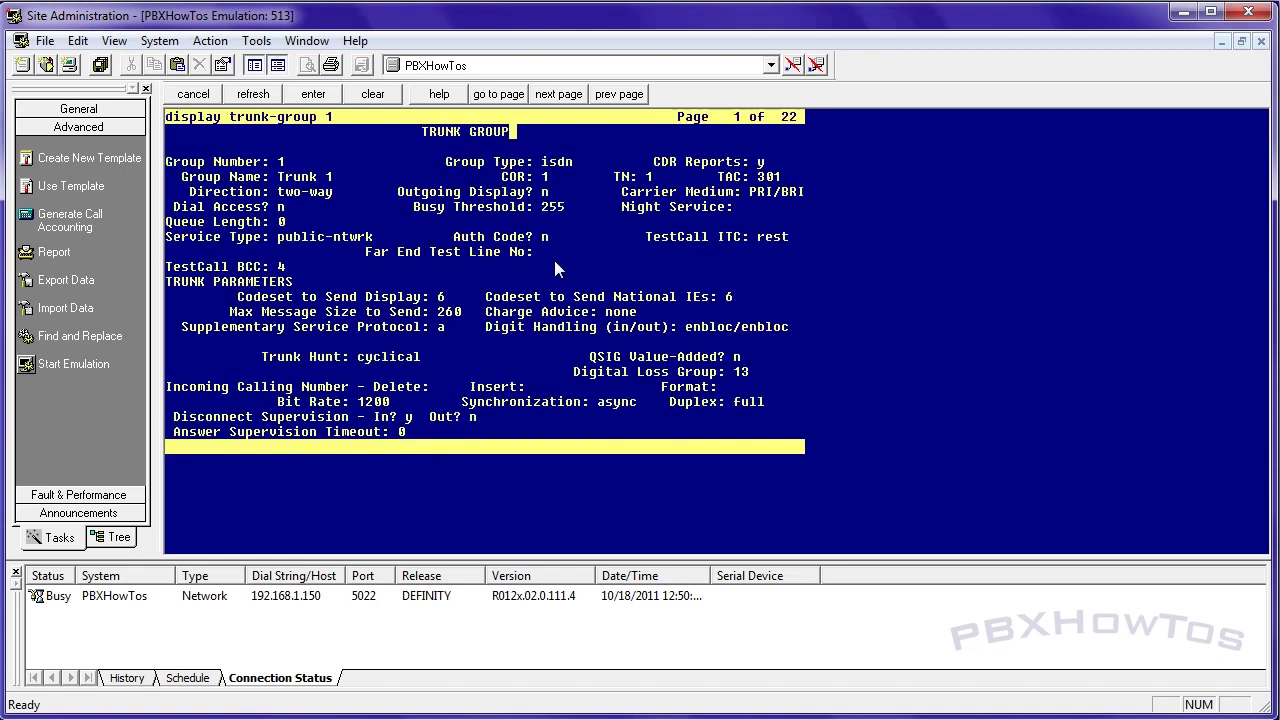